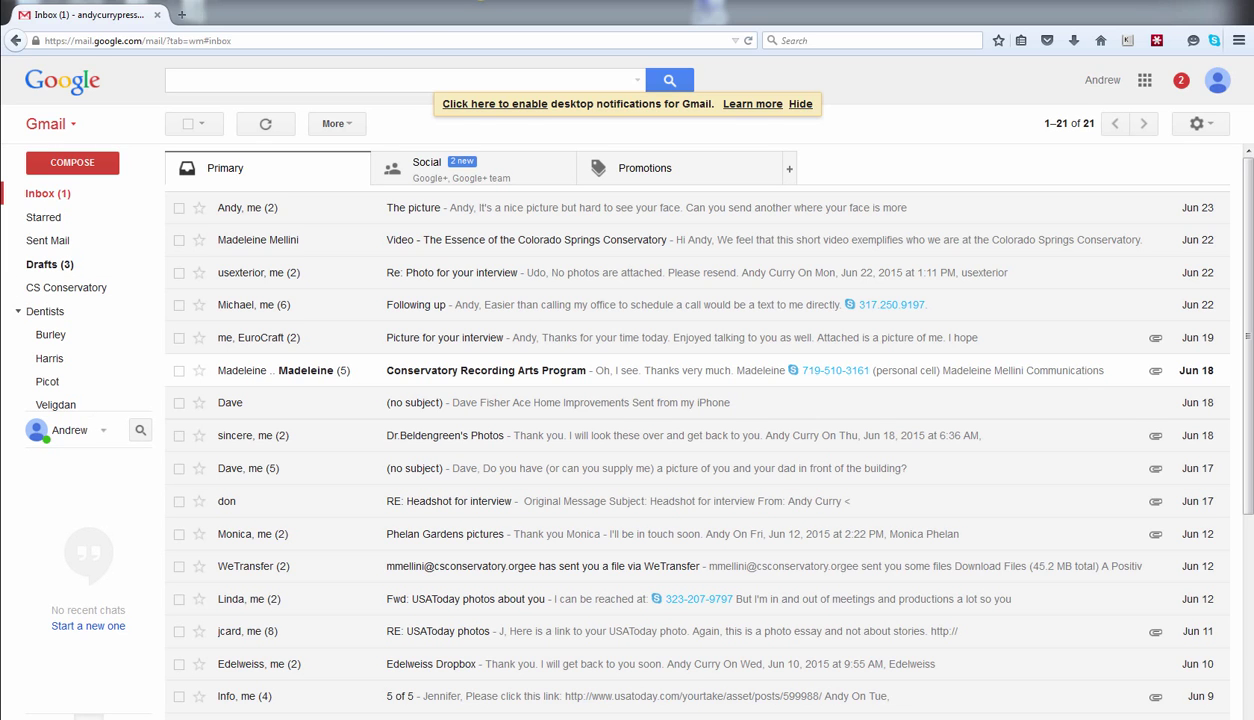
# Step: Open the BIM Interviews folder inside Dropbox's 2 - Authority Marketing folder in Windows Explorer
pyautogui.press('super+e')
pyautogui.click(170, 150)
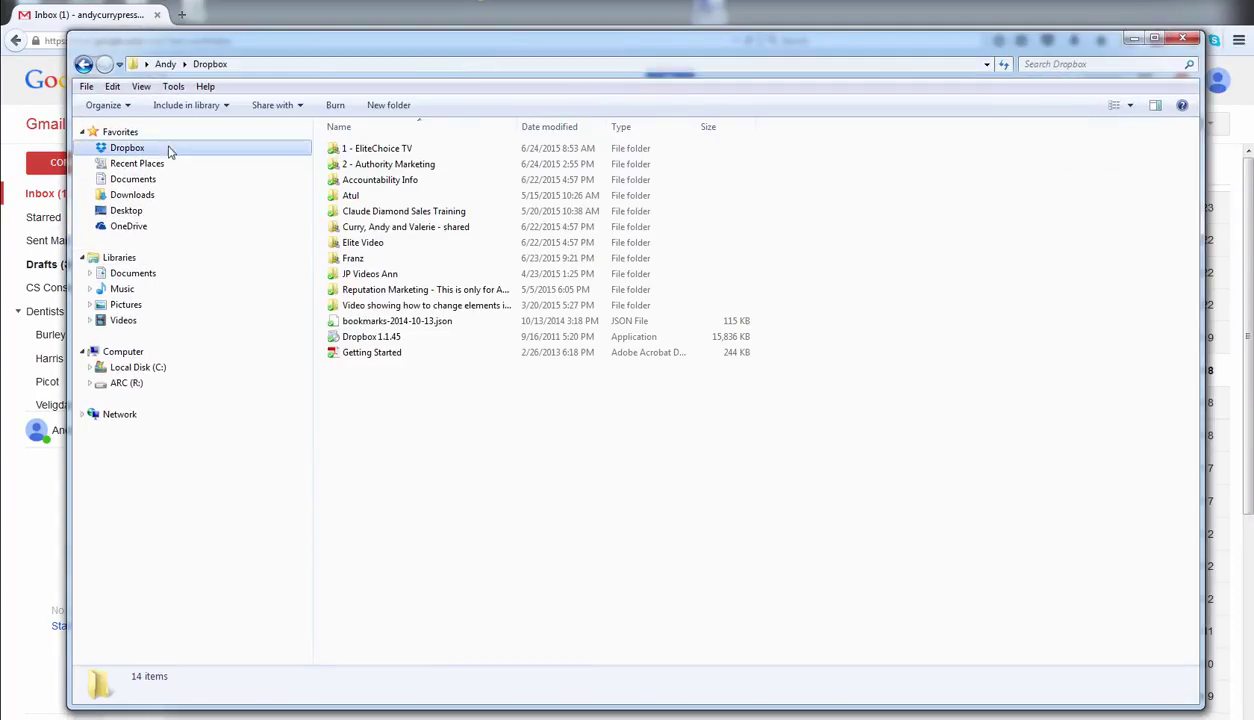
pyautogui.doubleClick(368, 164)
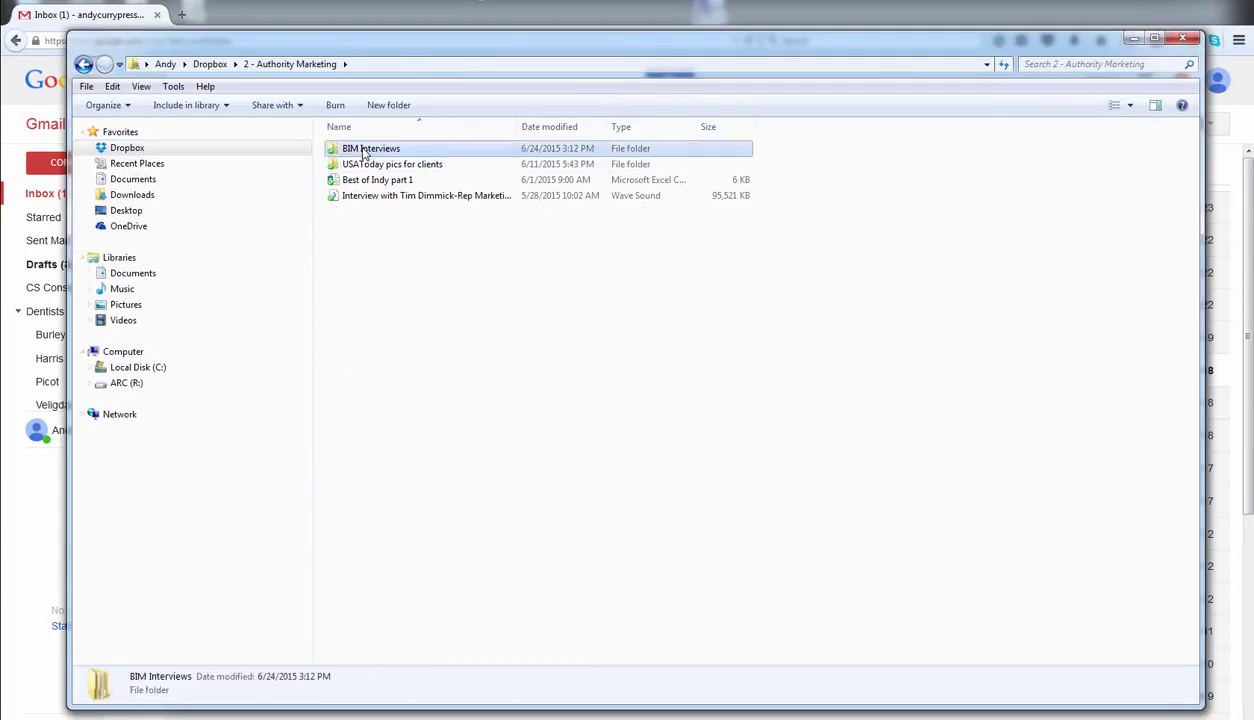
pyautogui.doubleClick(368, 149)
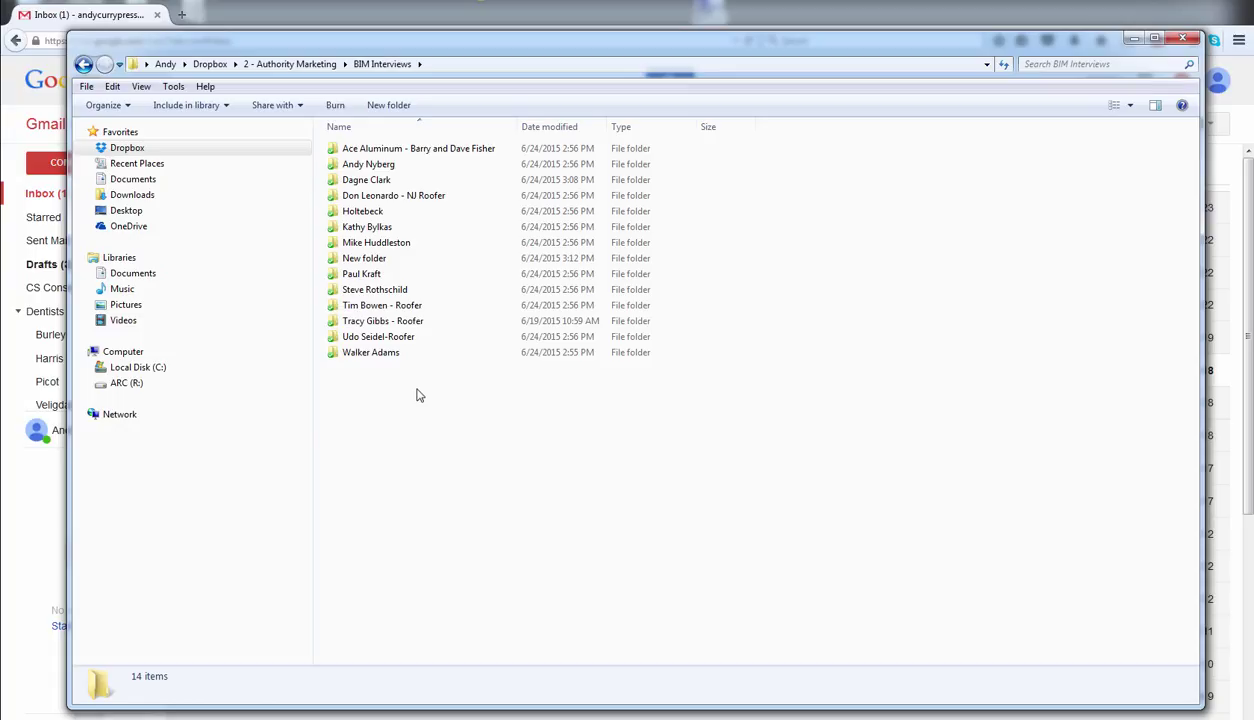
# Step: Rename the "New folder" in BIM Interviews as "Done BIM Interviews"
pyautogui.click(367, 262)
pyautogui.rightClick(367, 262)
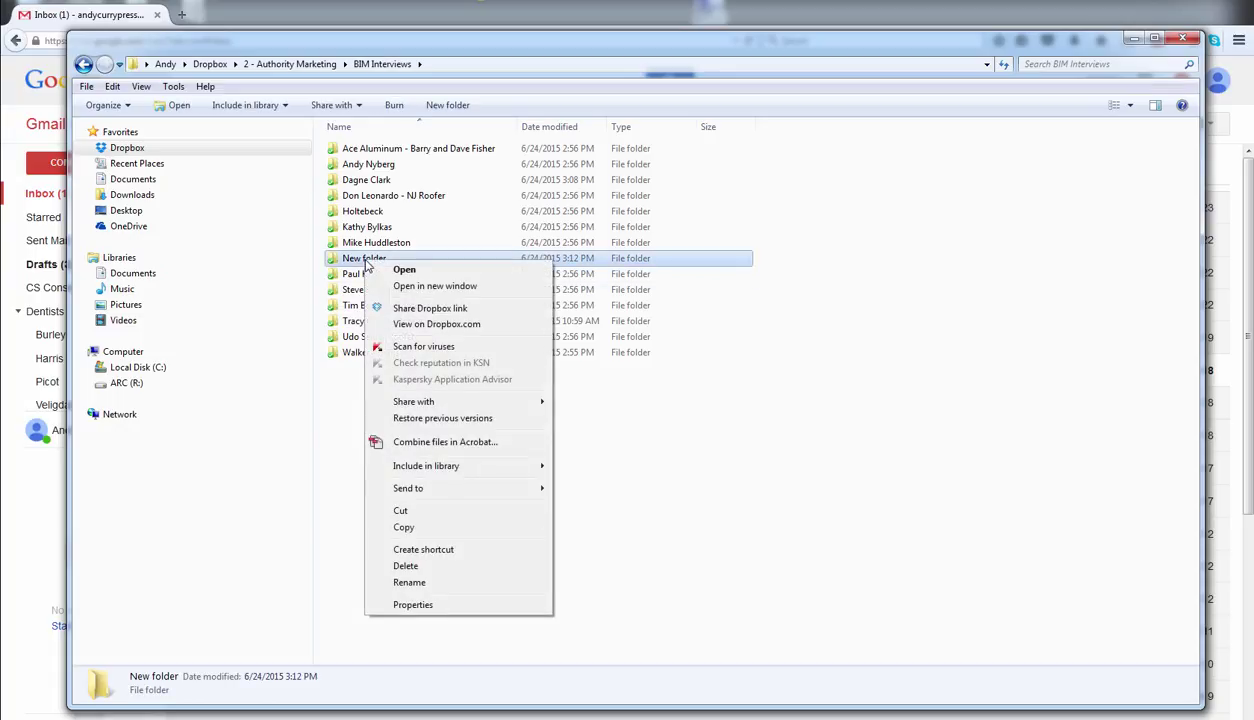
pyautogui.click(410, 582)
pyautogui.click(402, 259)
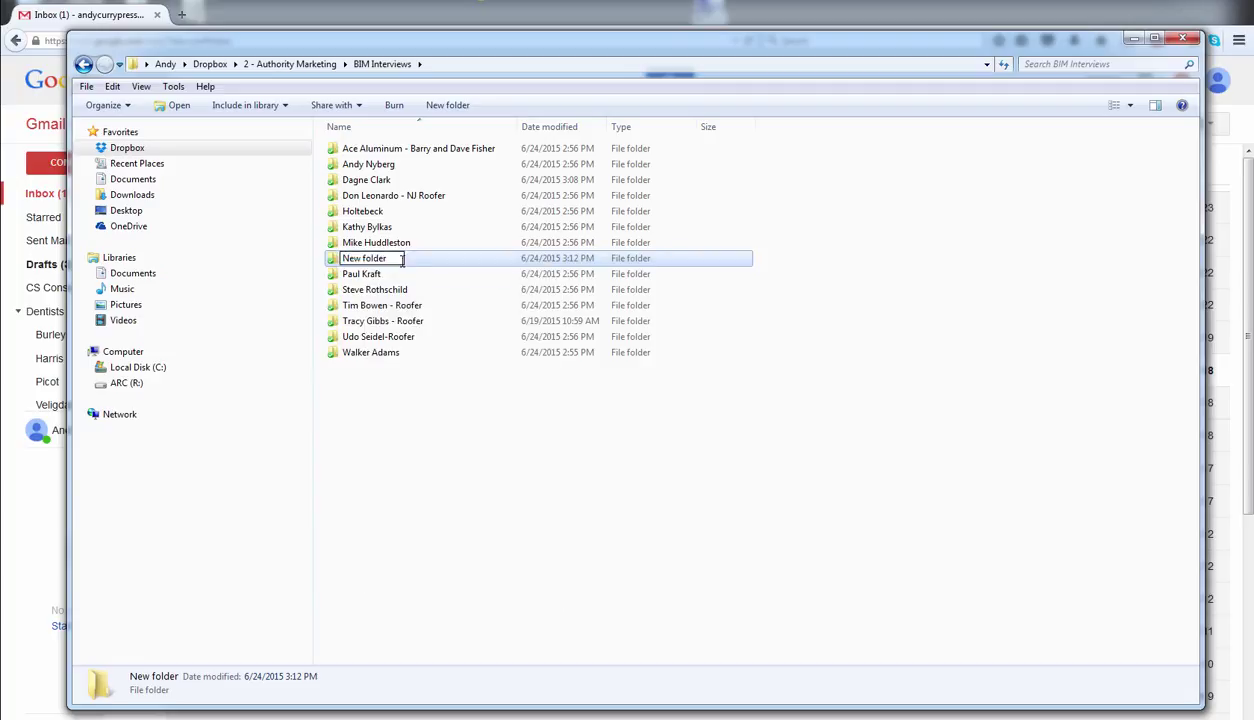
pyautogui.moveTo(402, 259); pyautogui.dragTo(316, 260)
pyautogui.write('Done BIM Intervieww')
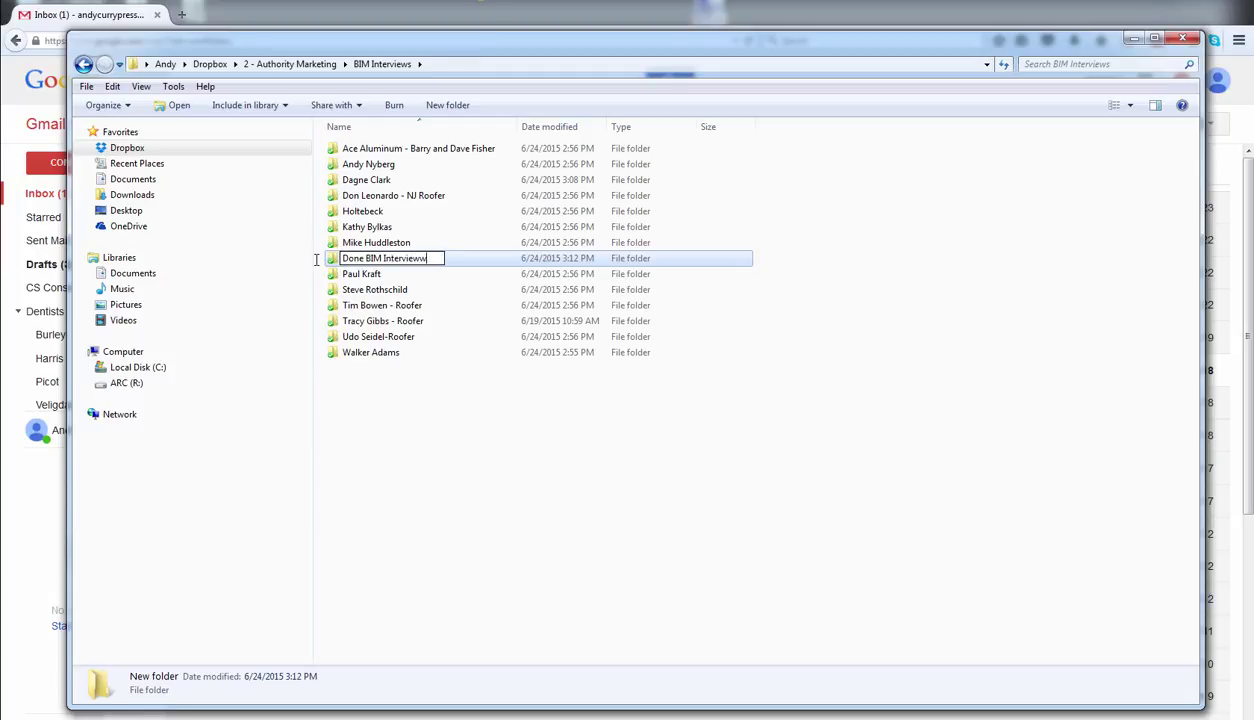
pyautogui.press('BackSpace')
pyautogui.write('s')
pyautogui.click(440, 448)
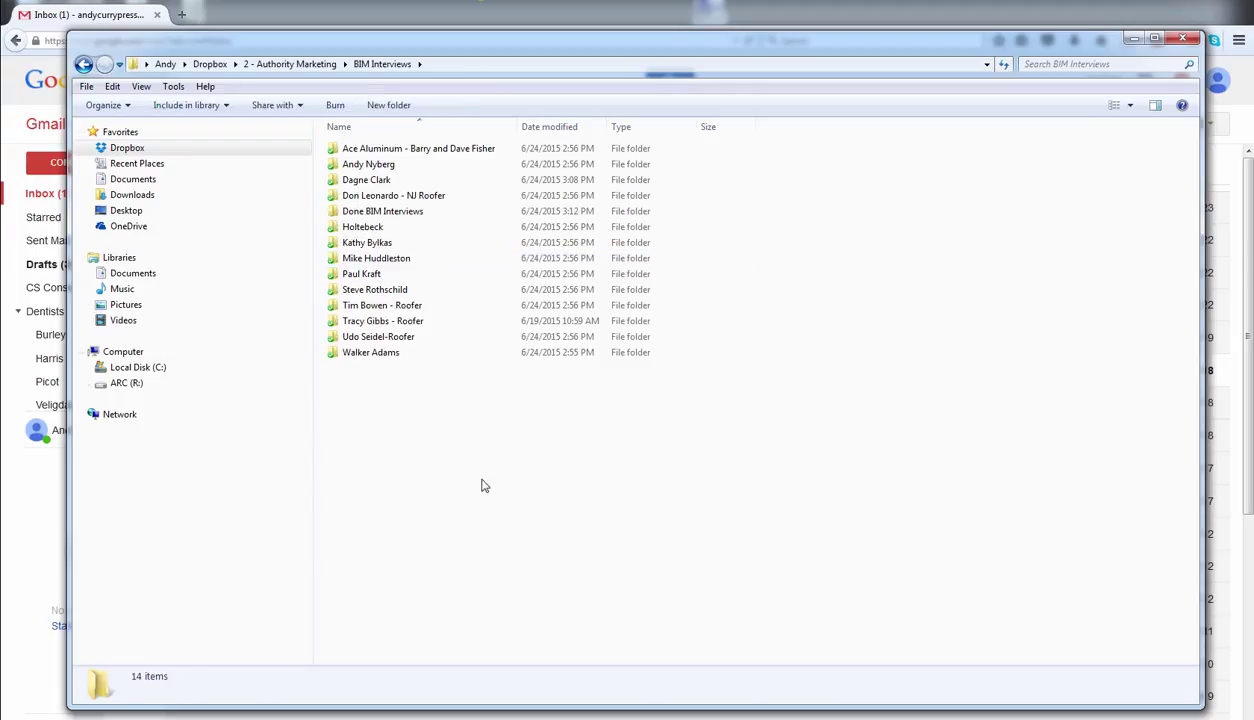
# Step: Capitalize the first word of the finished-interviews folder so its name reads "DONE BIM Interviews"
pyautogui.click(397, 149)
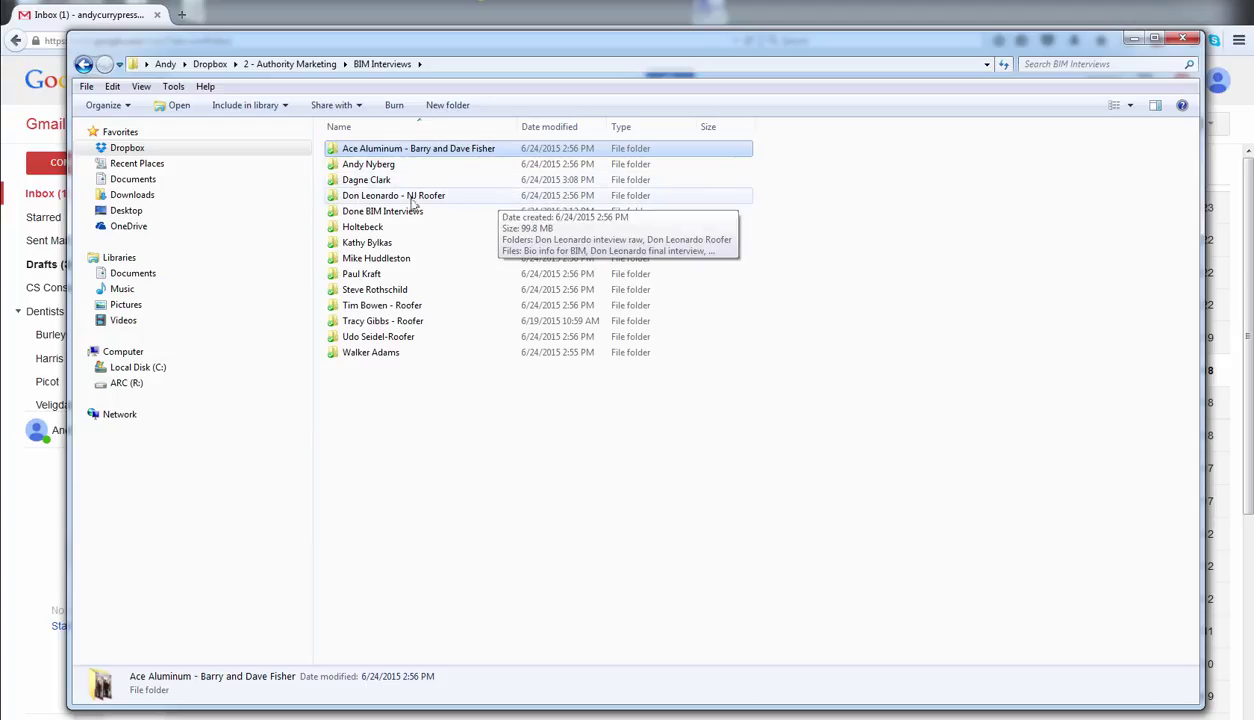
pyautogui.rightClick(352, 218)
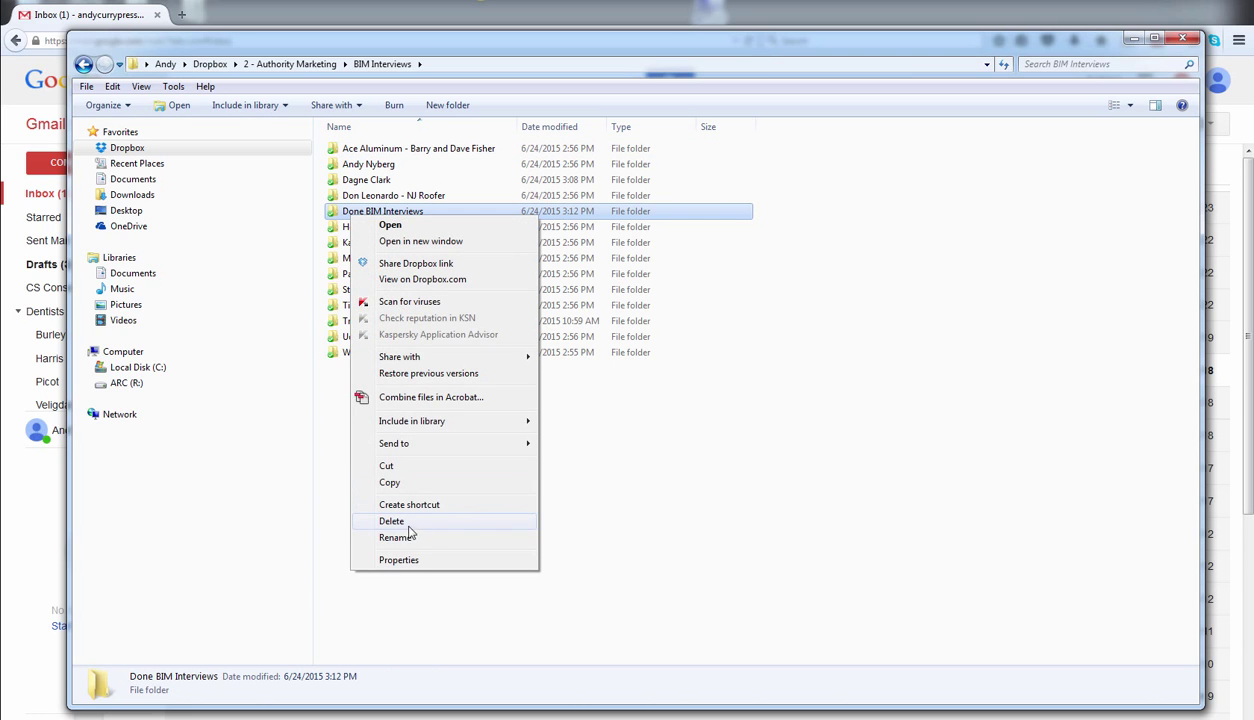
pyautogui.click(381, 527)
pyautogui.click(366, 212)
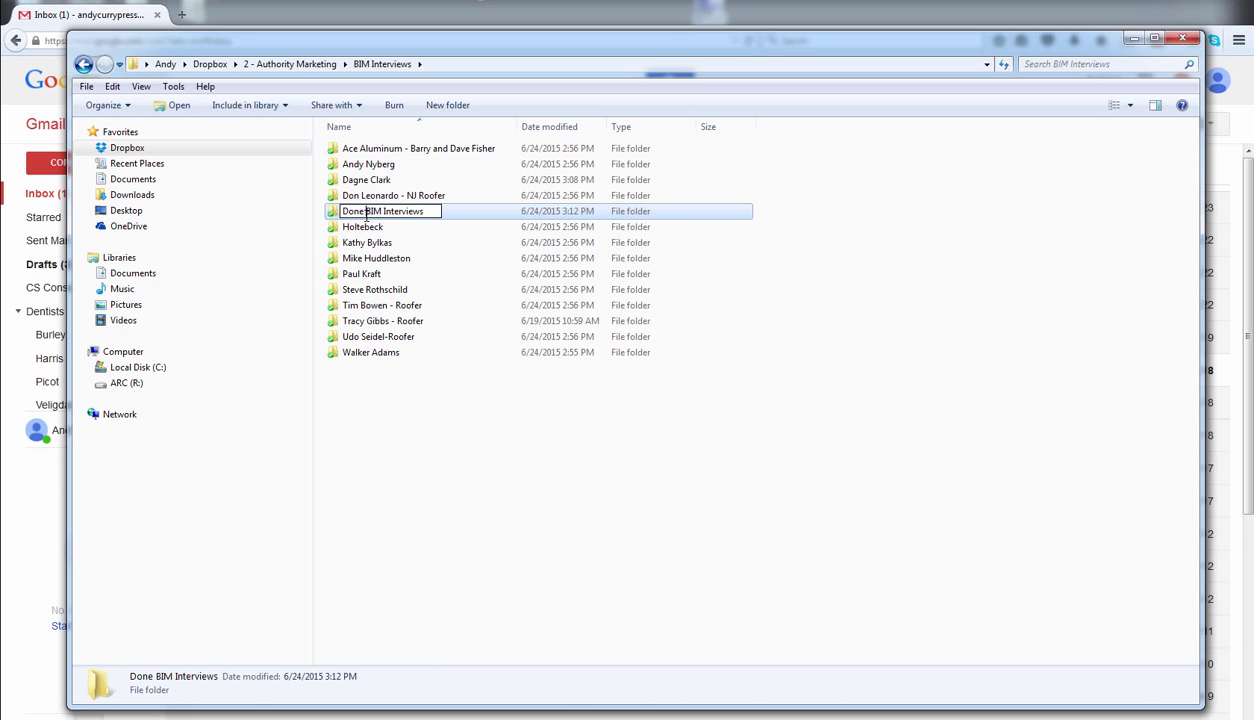
pyautogui.press('BackSpace')
pyautogui.press('BackSpace')
pyautogui.press('BackSpace')
pyautogui.press('BackSpace')
pyautogui.write('ONE')
pyautogui.click(461, 471)
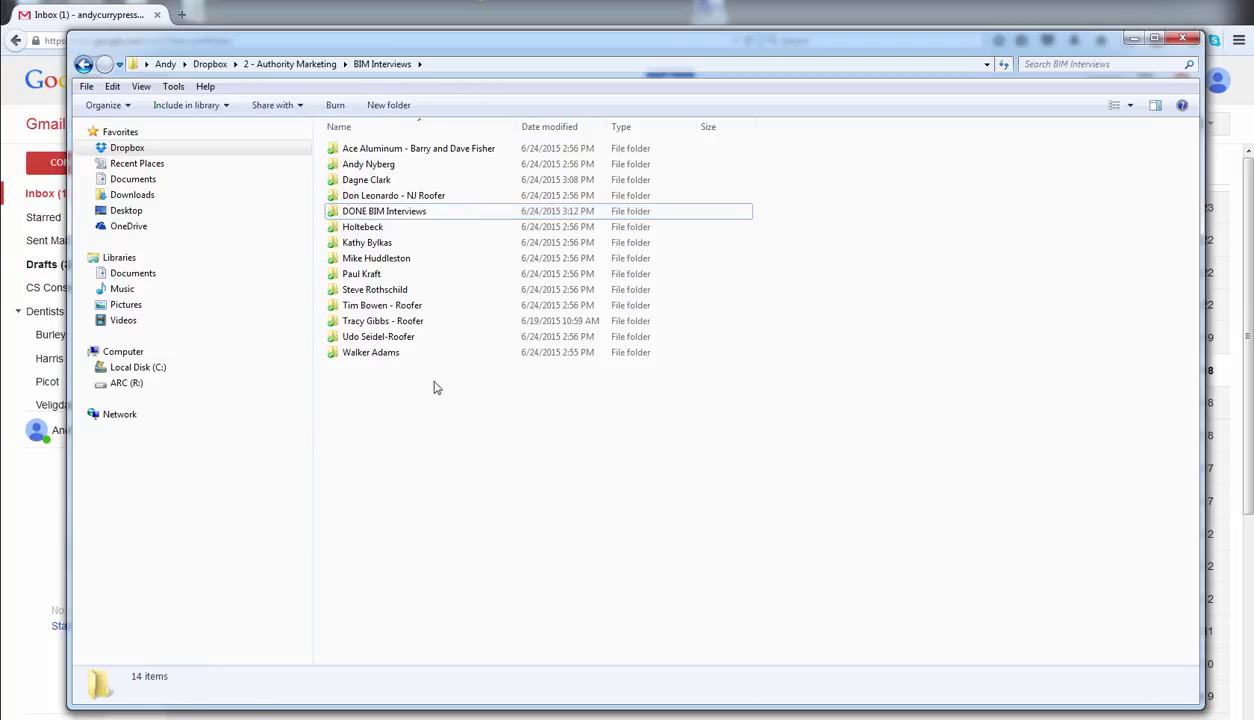
# Step: Put the number 1 in front of the finished-interviews folder name, making it "1 DONE BIM Interviews"
pyautogui.click(346, 213)
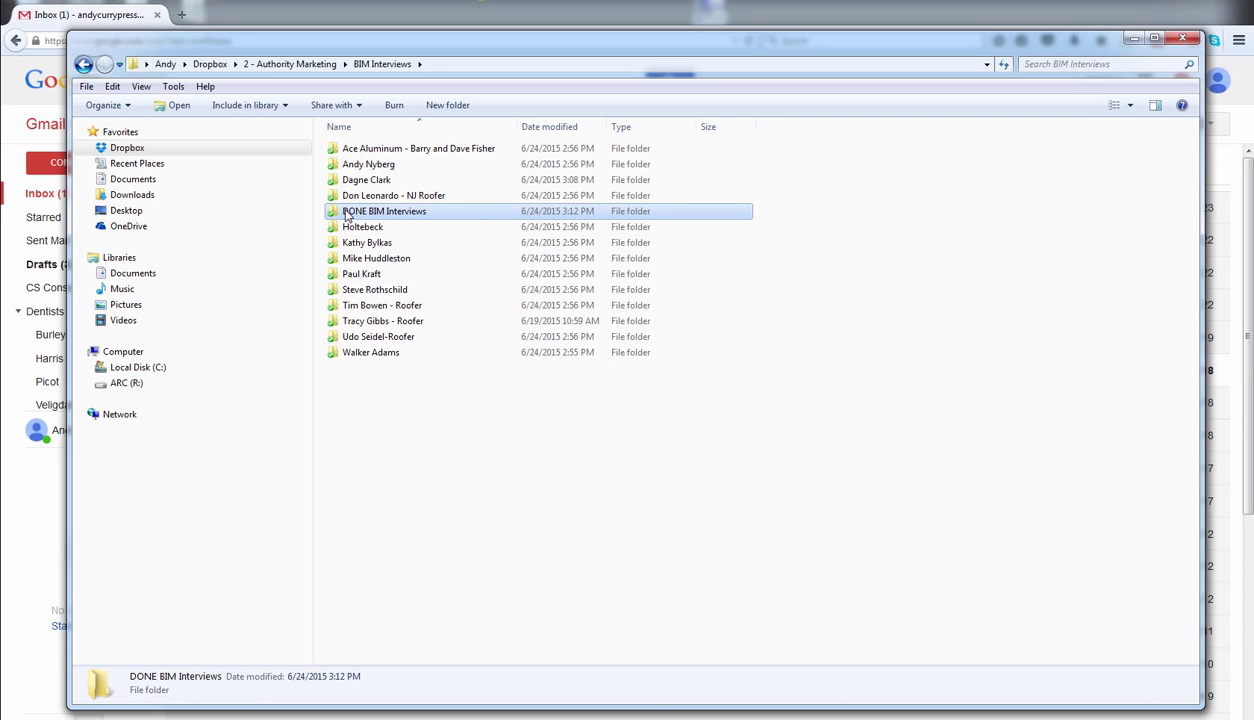
pyautogui.rightClick(346, 213)
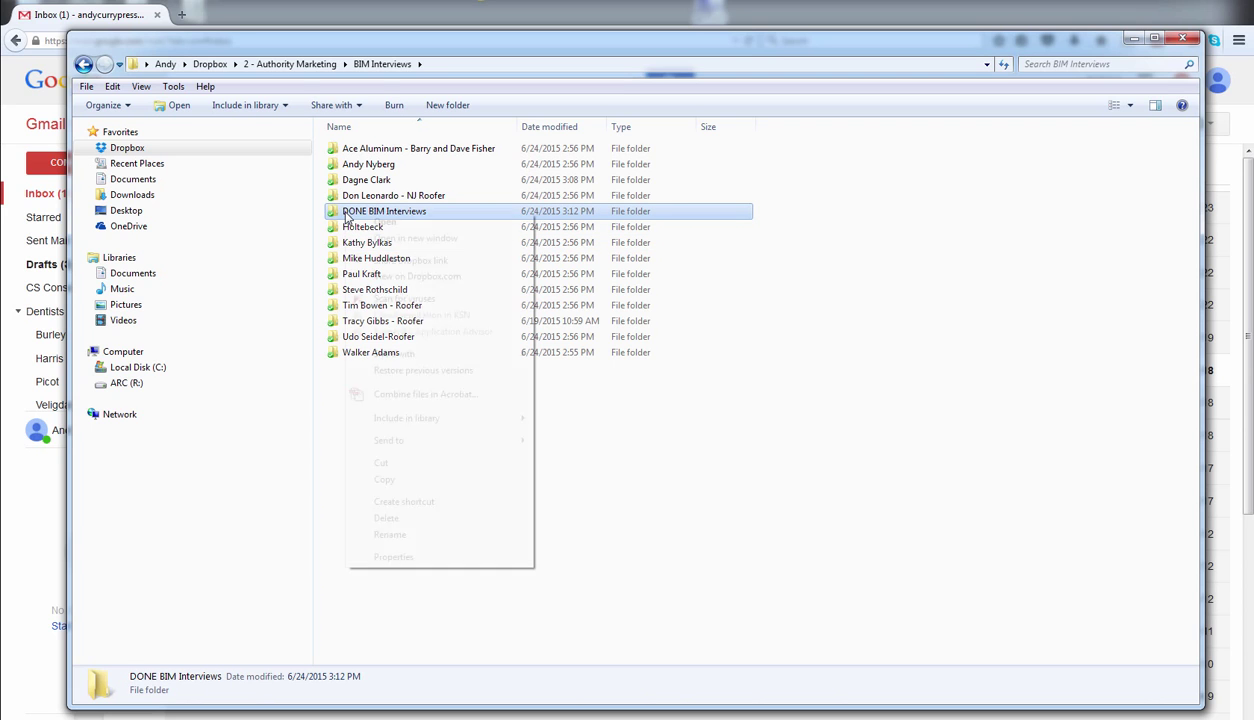
pyautogui.click(409, 532)
pyautogui.click(344, 212)
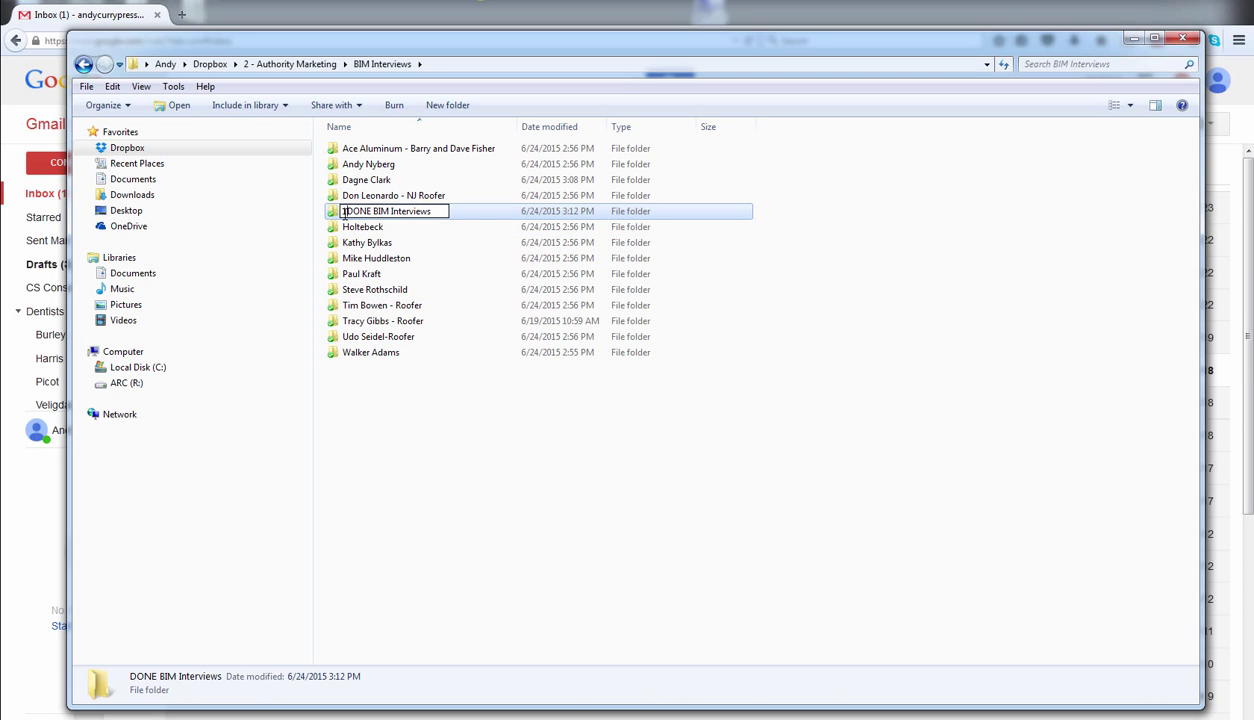
pyautogui.write('1')
pyautogui.click(490, 426)
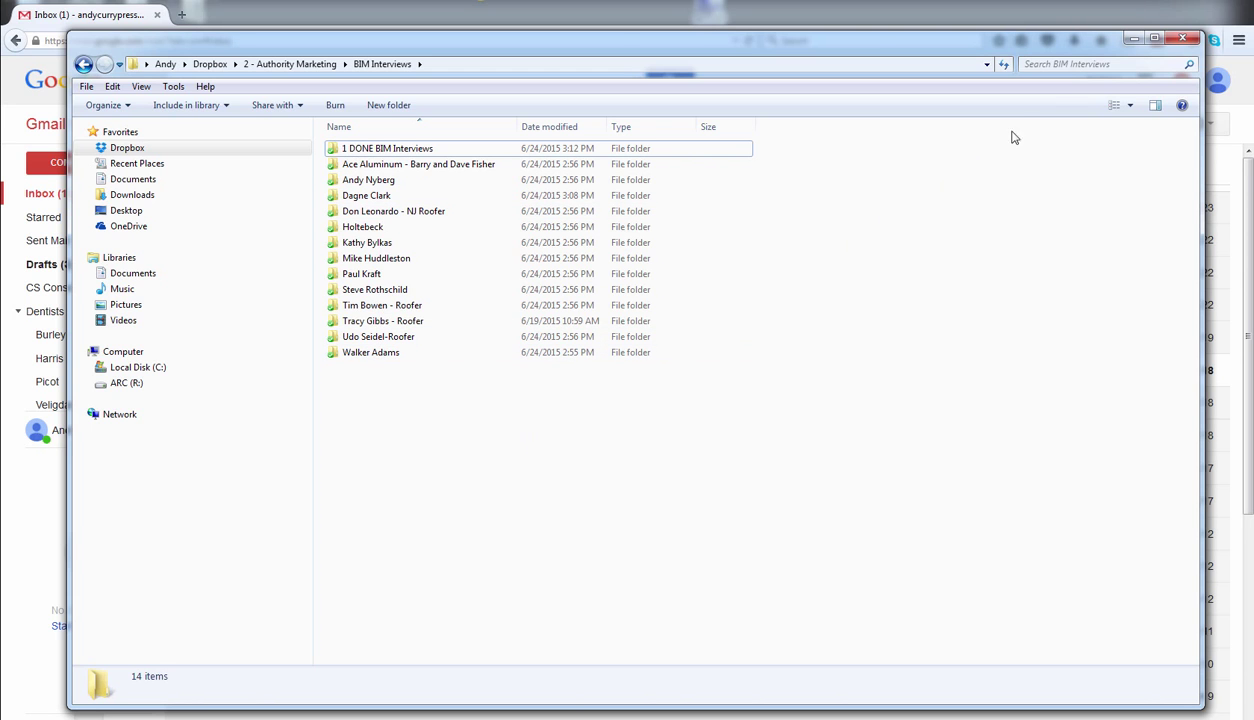
# Step: Switch to the Gmail inbox and open the email "The picture" to view its attached photo
pyautogui.click(1133, 38)
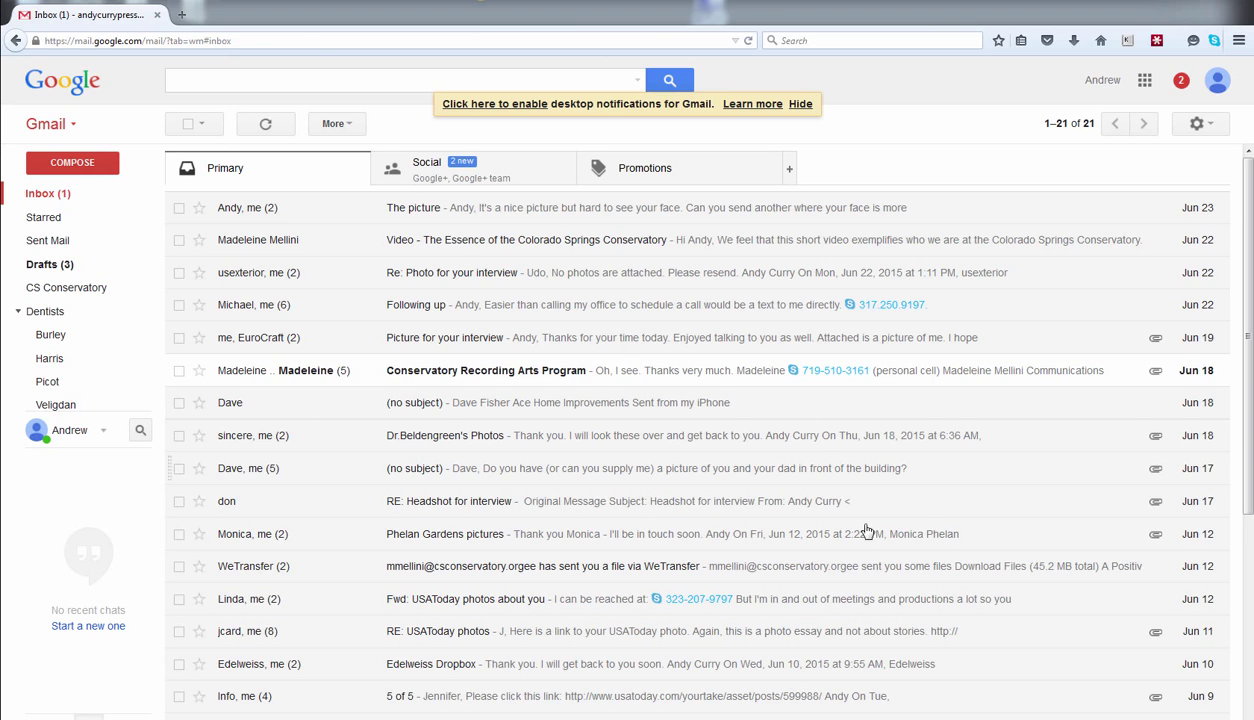
pyautogui.click(560, 215)
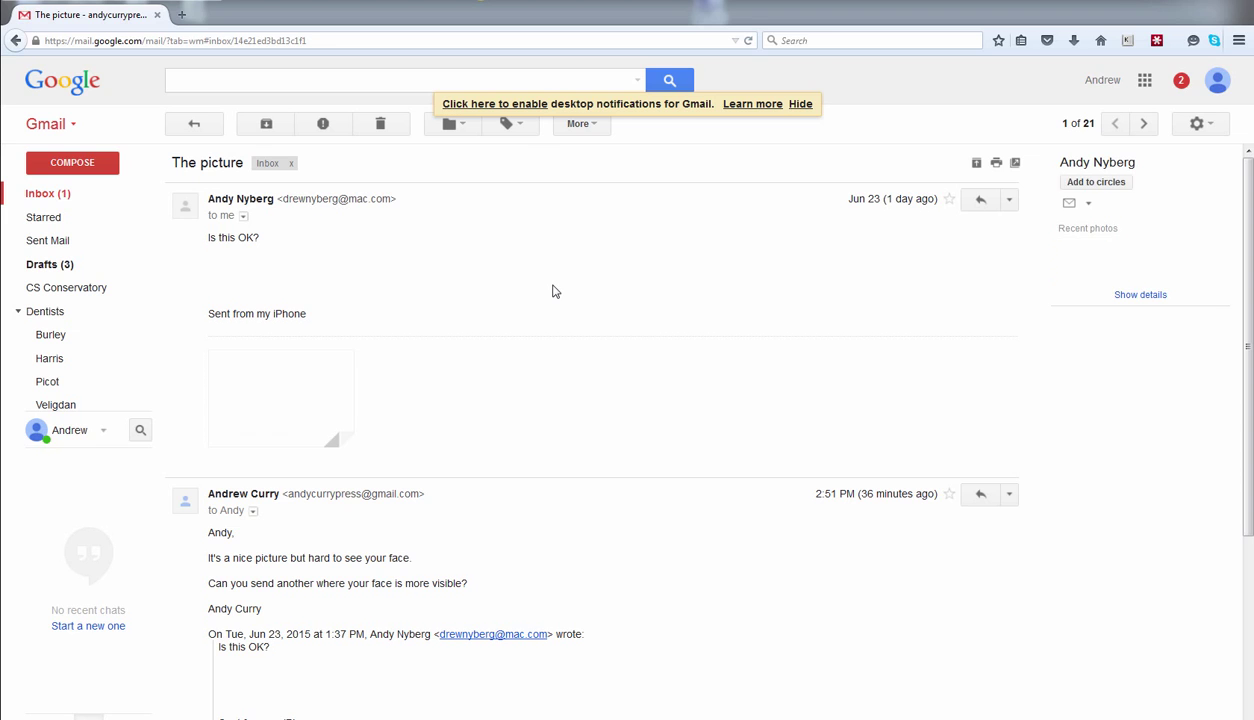
pyautogui.moveTo(323, 411)
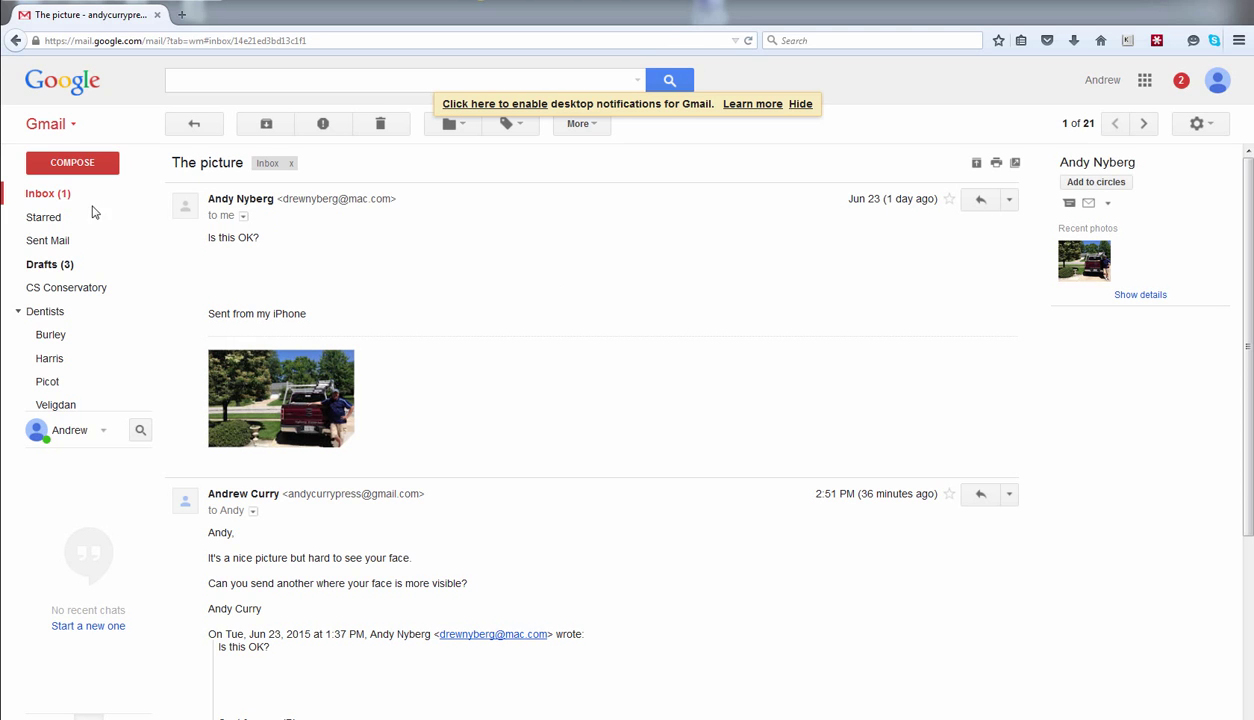
# Step: Return to the BIM Interviews folder, view the same interviewee's saved photo in Windows Photo Viewer, and close the viewer
pyautogui.moveTo(0, 84); pyautogui.dragTo(792, 37)
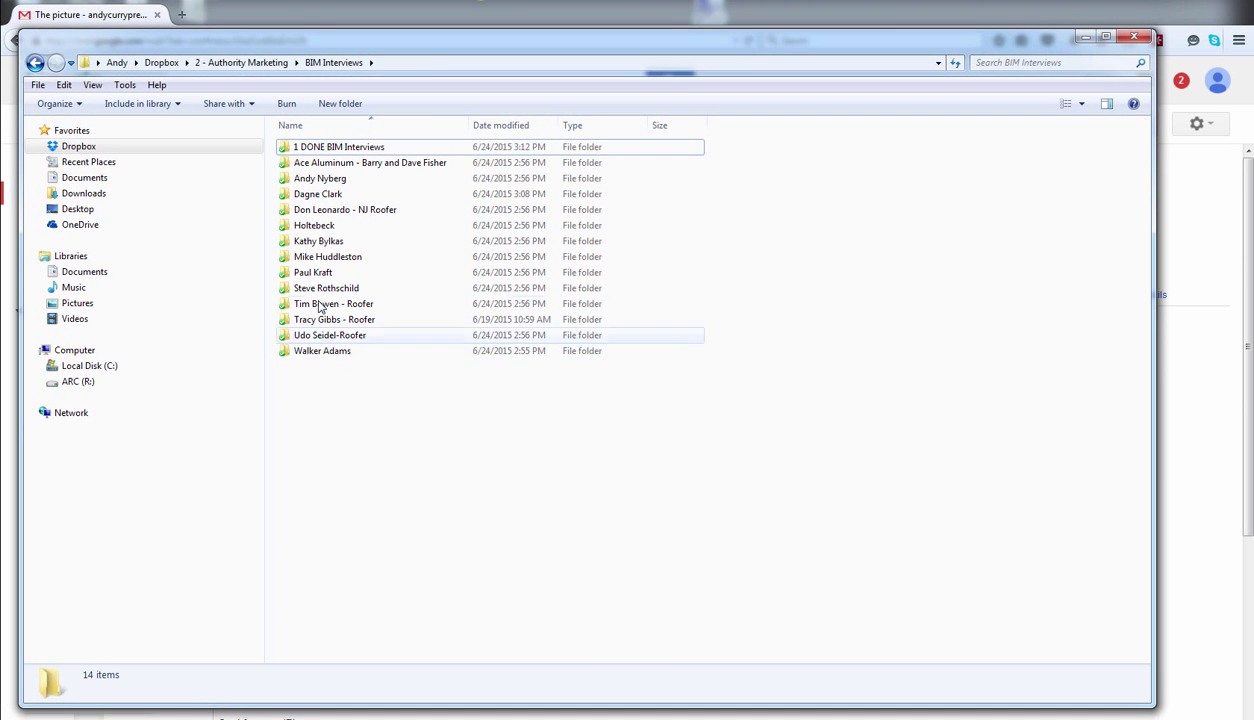
pyautogui.doubleClick(320, 178)
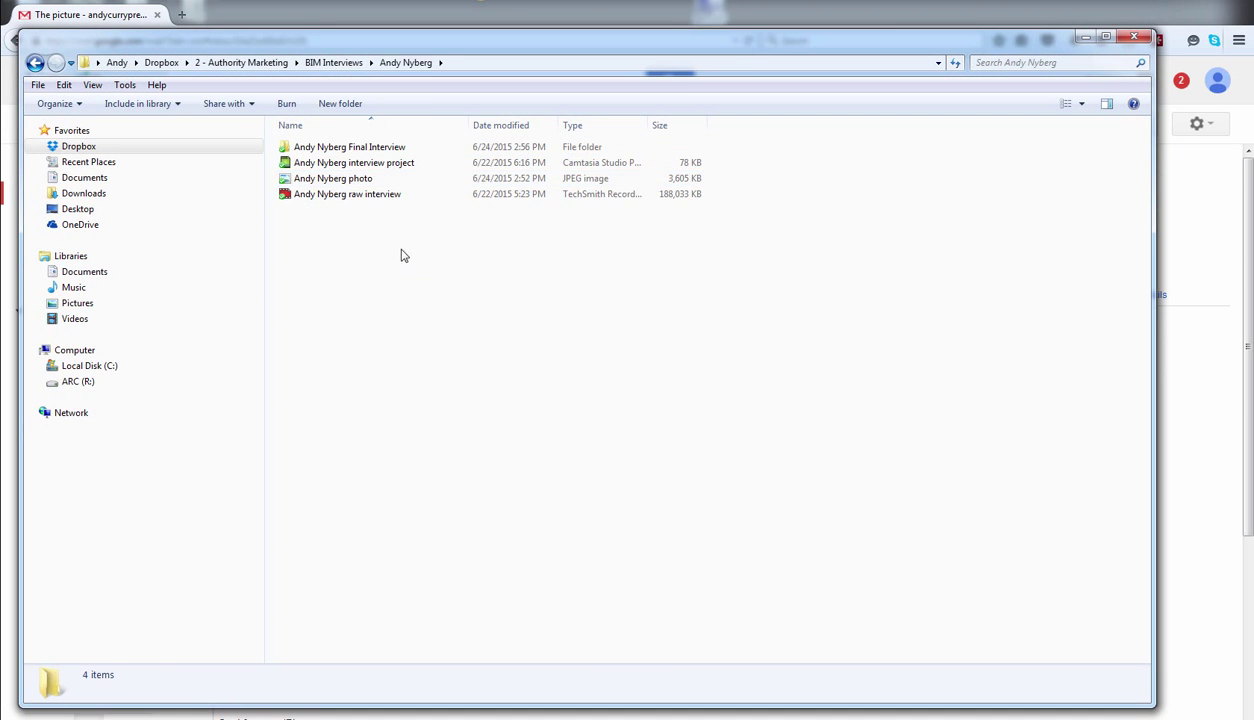
pyautogui.doubleClick(336, 178)
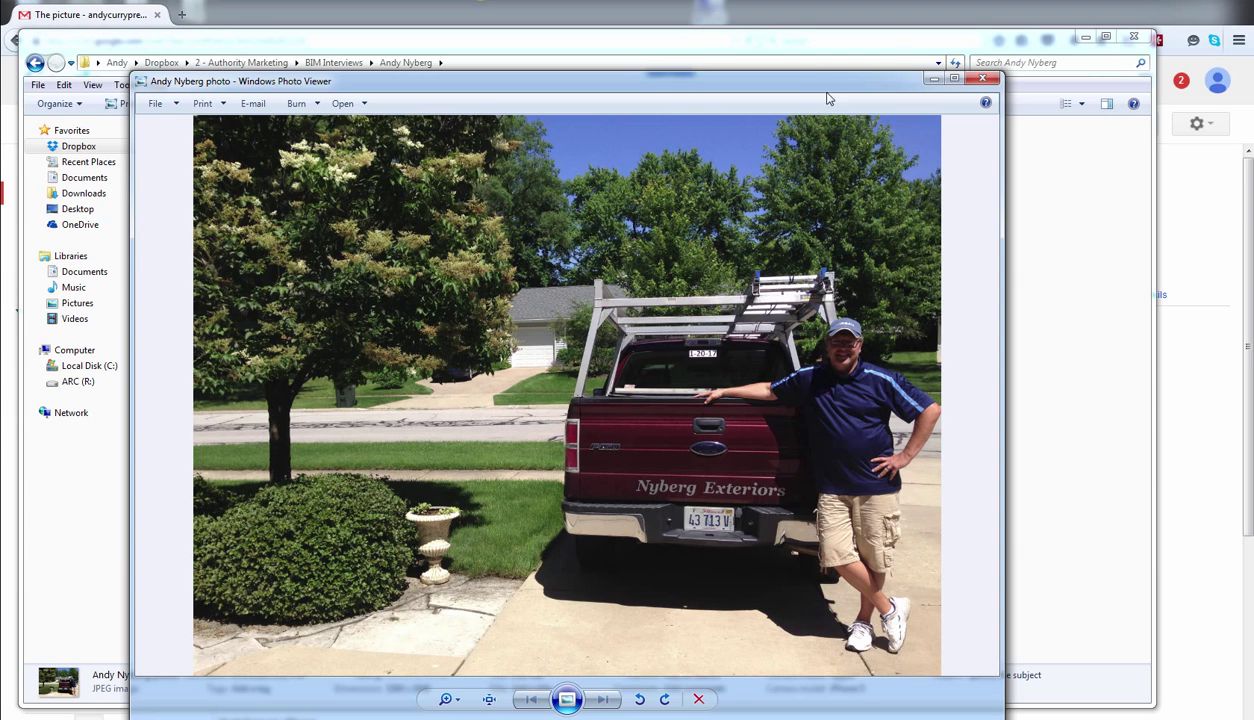
pyautogui.moveTo(826, 93); pyautogui.dragTo(803, 71)
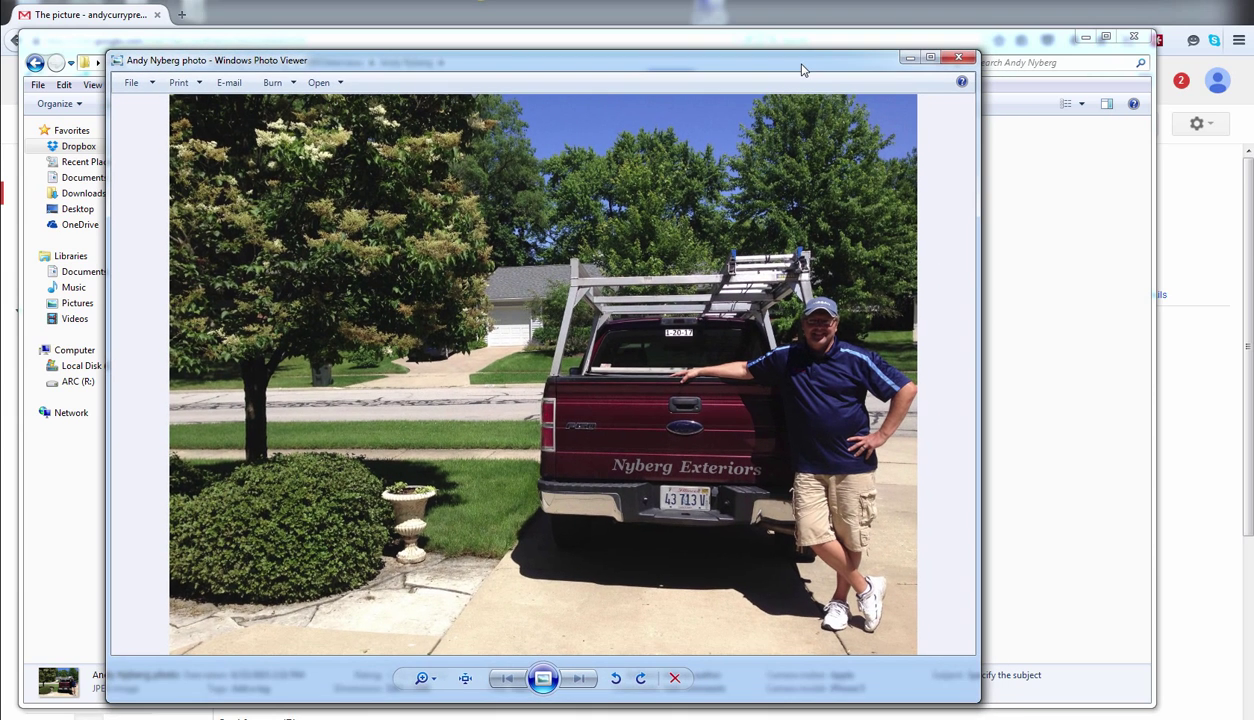
pyautogui.click(958, 58)
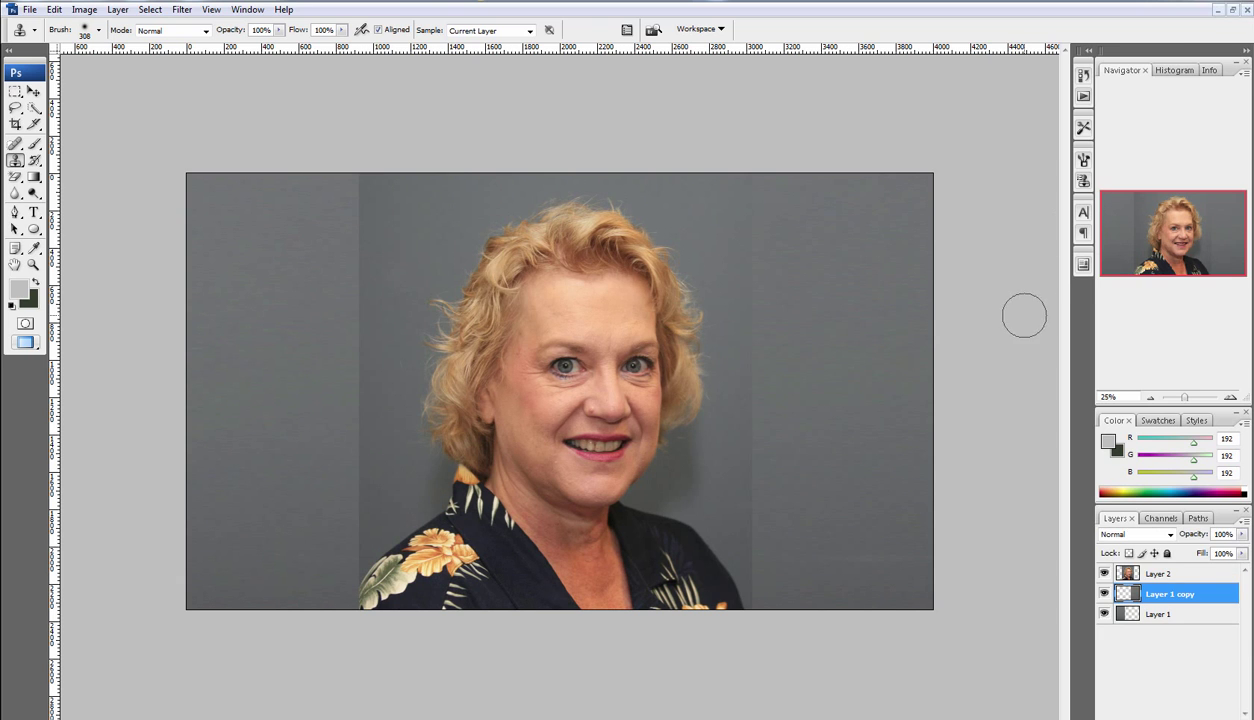
# Step: Switch to Photoshop and close both open images of the blonde woman
pyautogui.click(1245, 9)
pyautogui.click(604, 279)
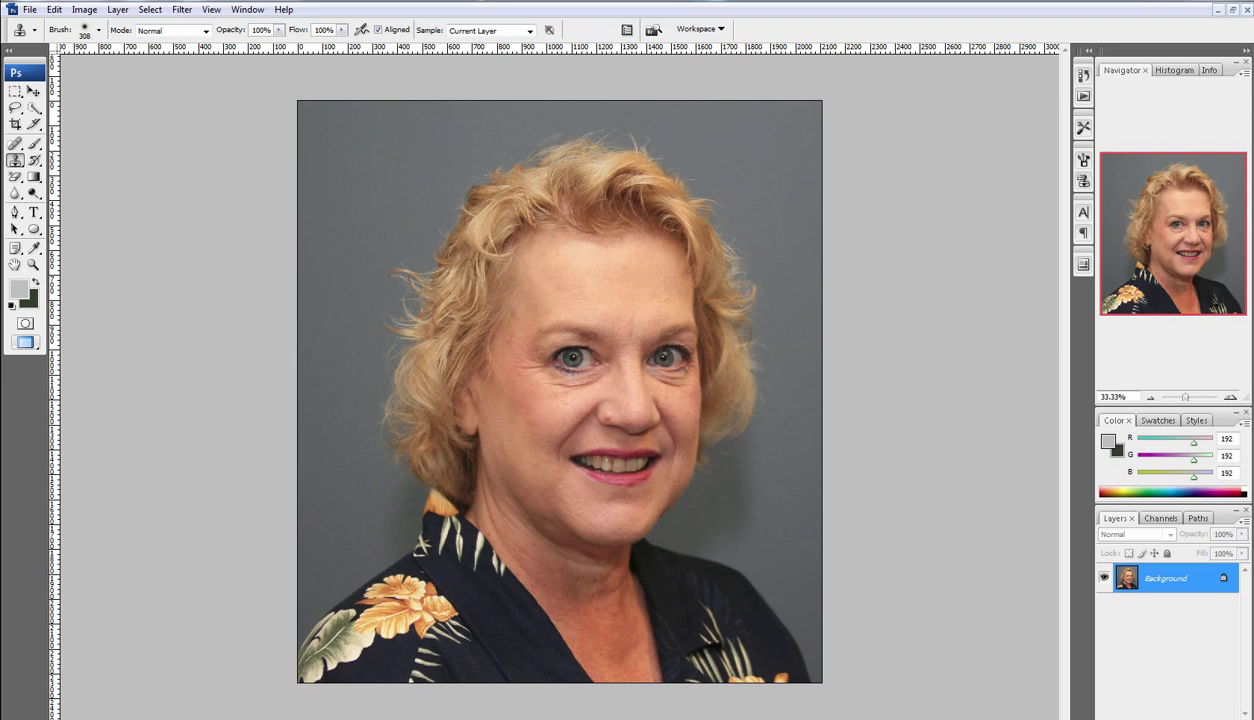
pyautogui.hotkey('ctrl', 'w')
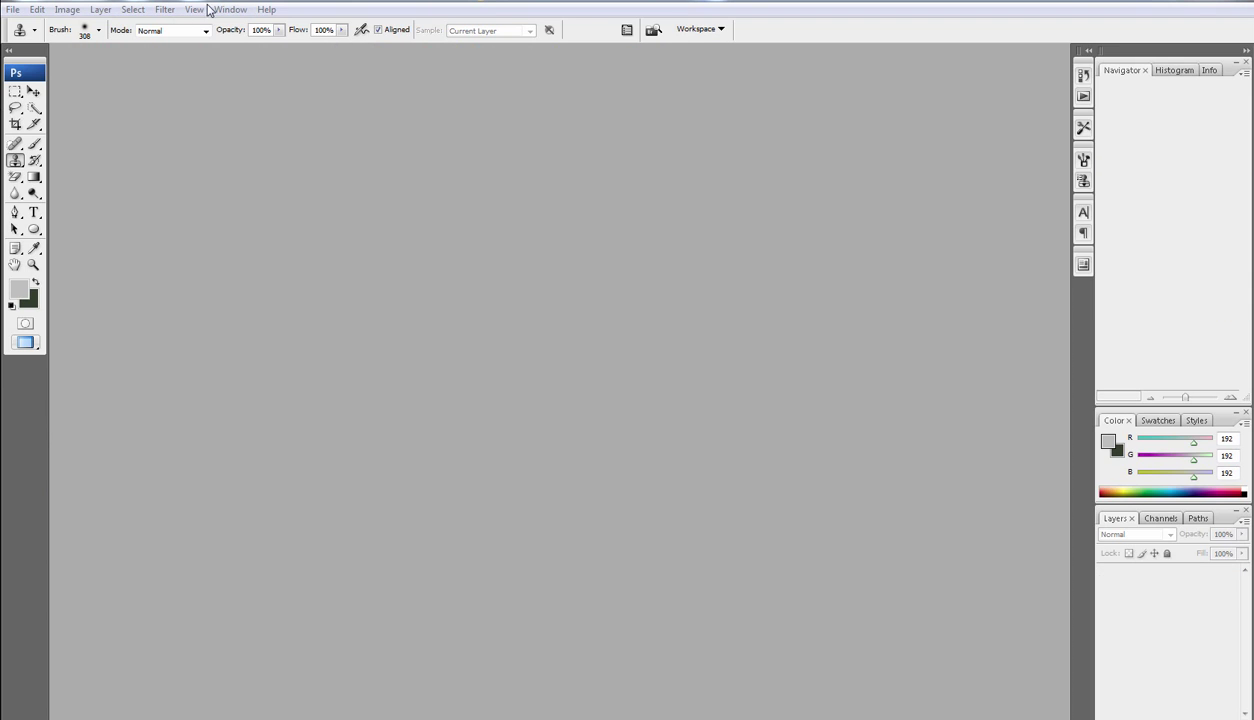
# Step: Open the JPEG photo of the man beside the pickup truck from his interview folder
pyautogui.click(17, 12)
pyautogui.click(28, 40)
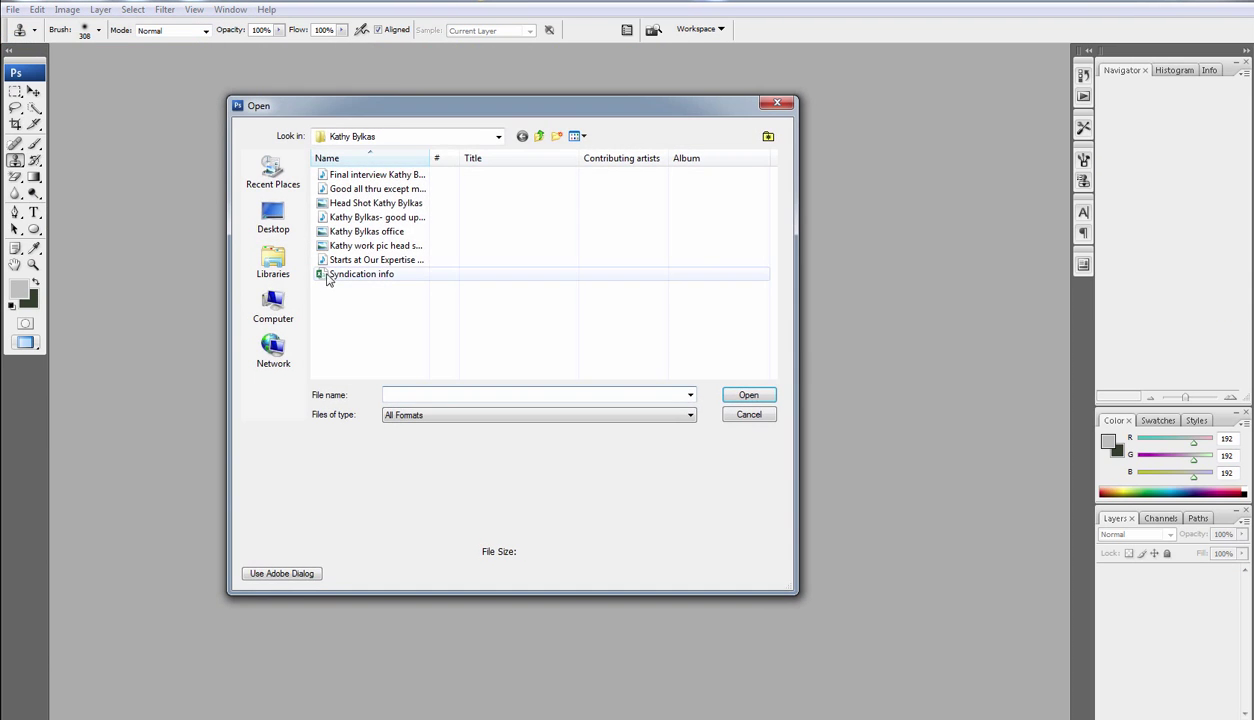
pyautogui.click(498, 136)
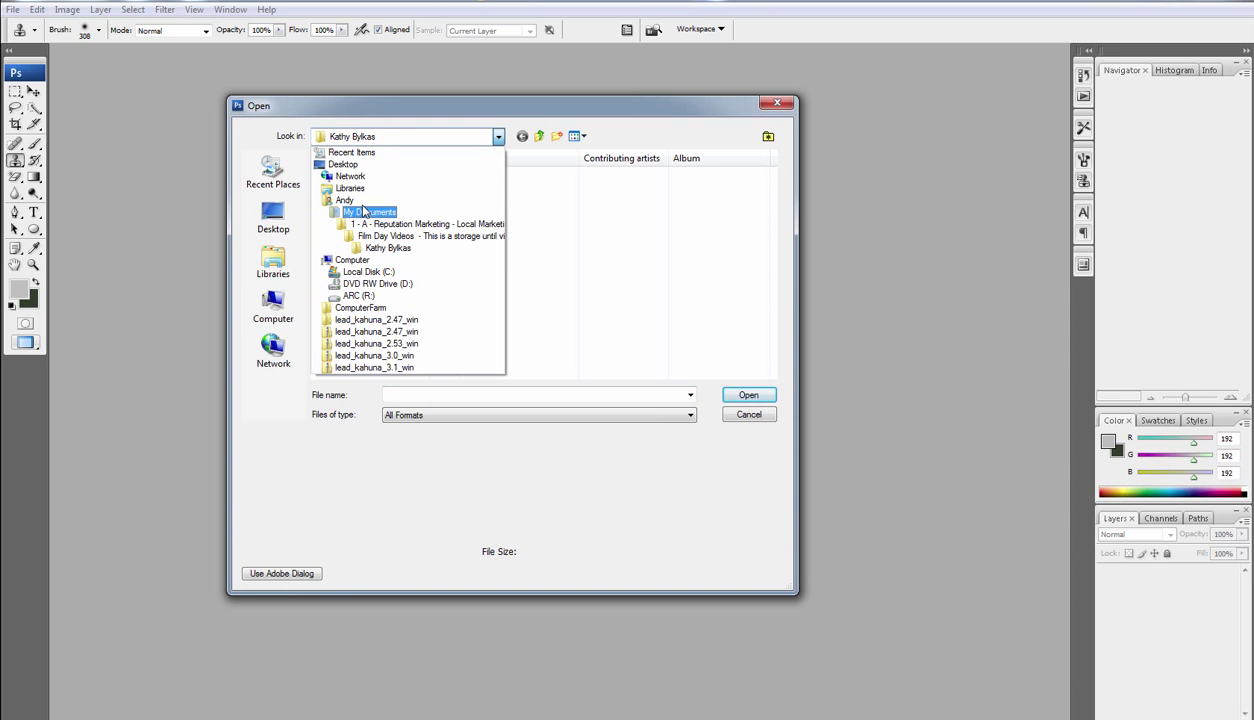
pyautogui.click(344, 200)
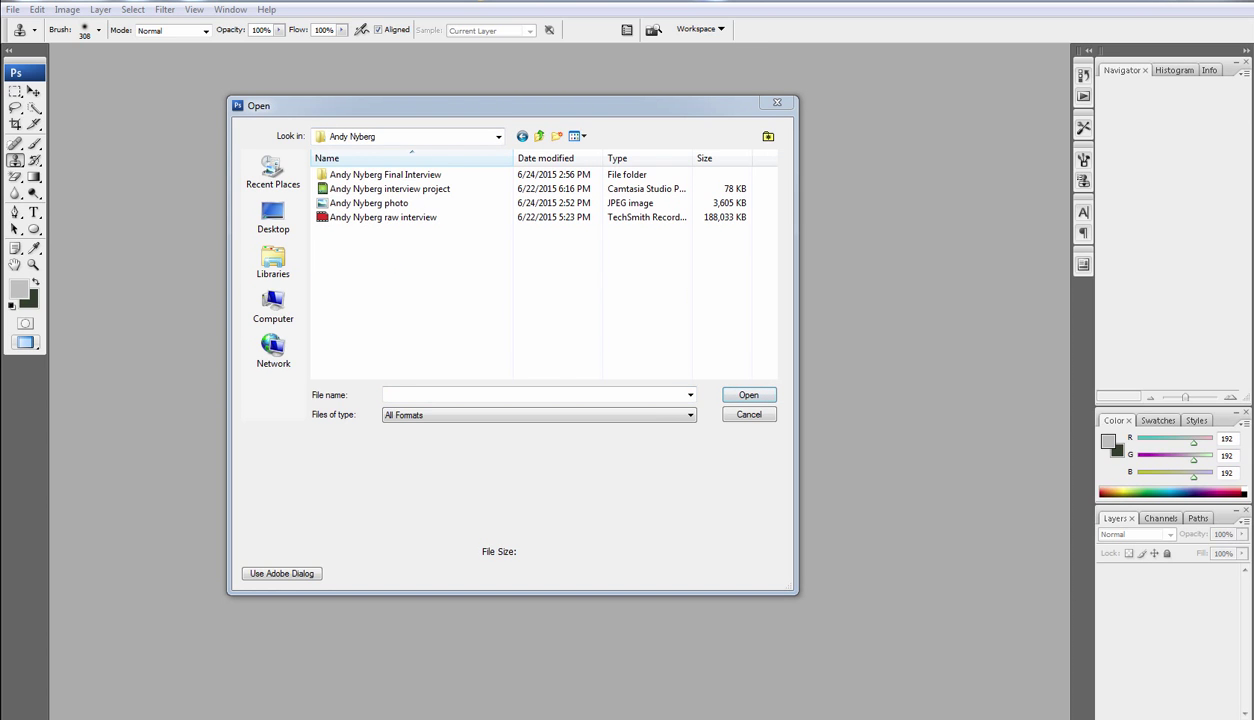
pyautogui.doubleClick(375, 203)
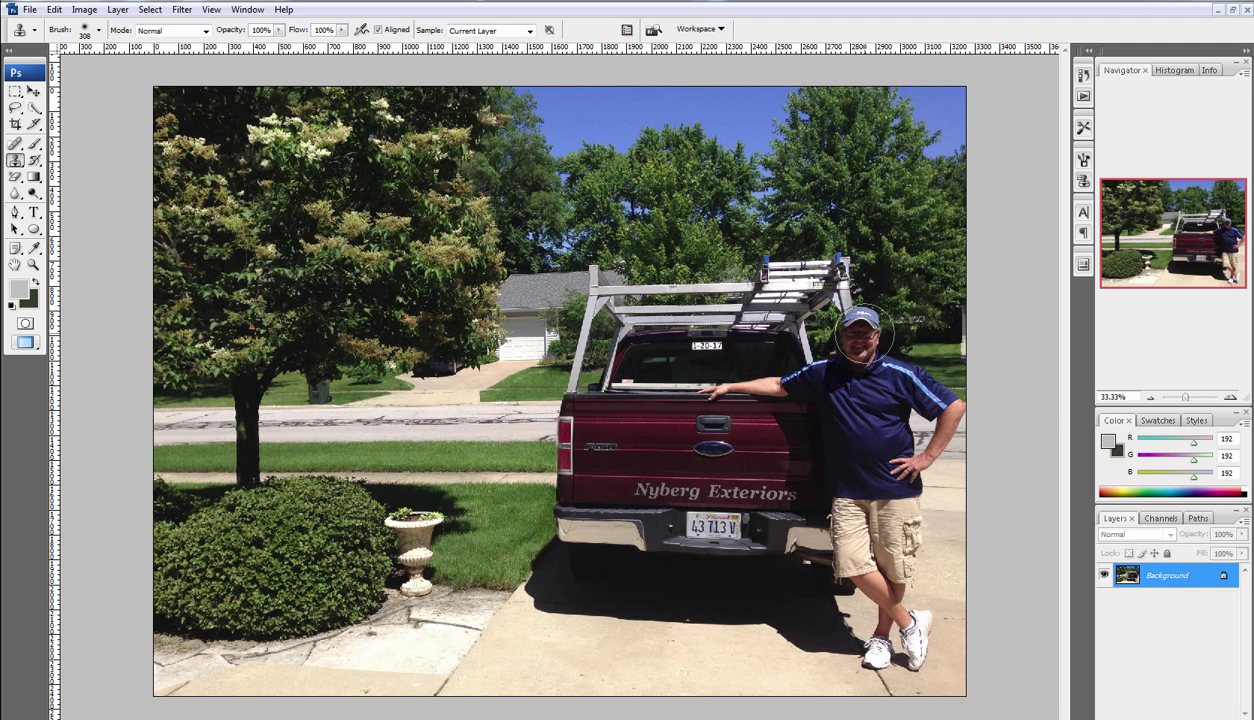
# Step: Crop the photo to the man's head and shoulders, from just above his cap to mid-chest
pyautogui.click(15, 124)
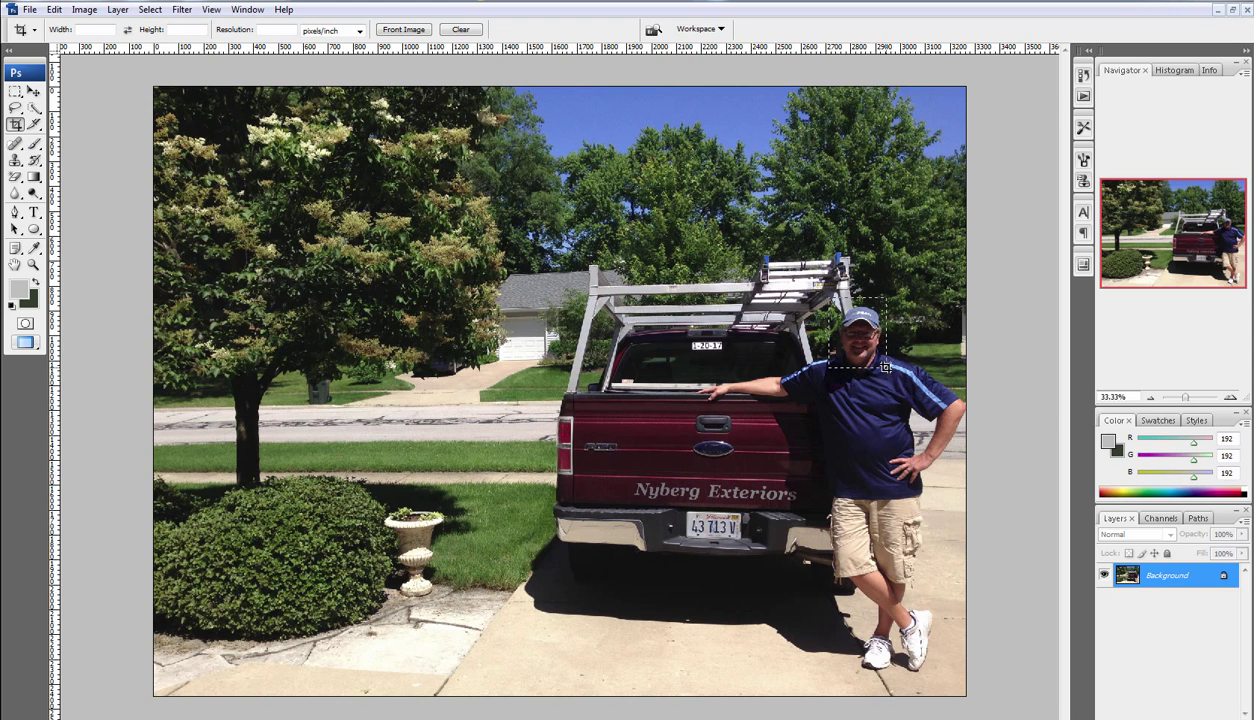
pyautogui.moveTo(891, 372)
pyautogui.mouseDown()
pyautogui.moveTo(822, 382)
pyautogui.moveTo(806, 401)
pyautogui.mouseUp()
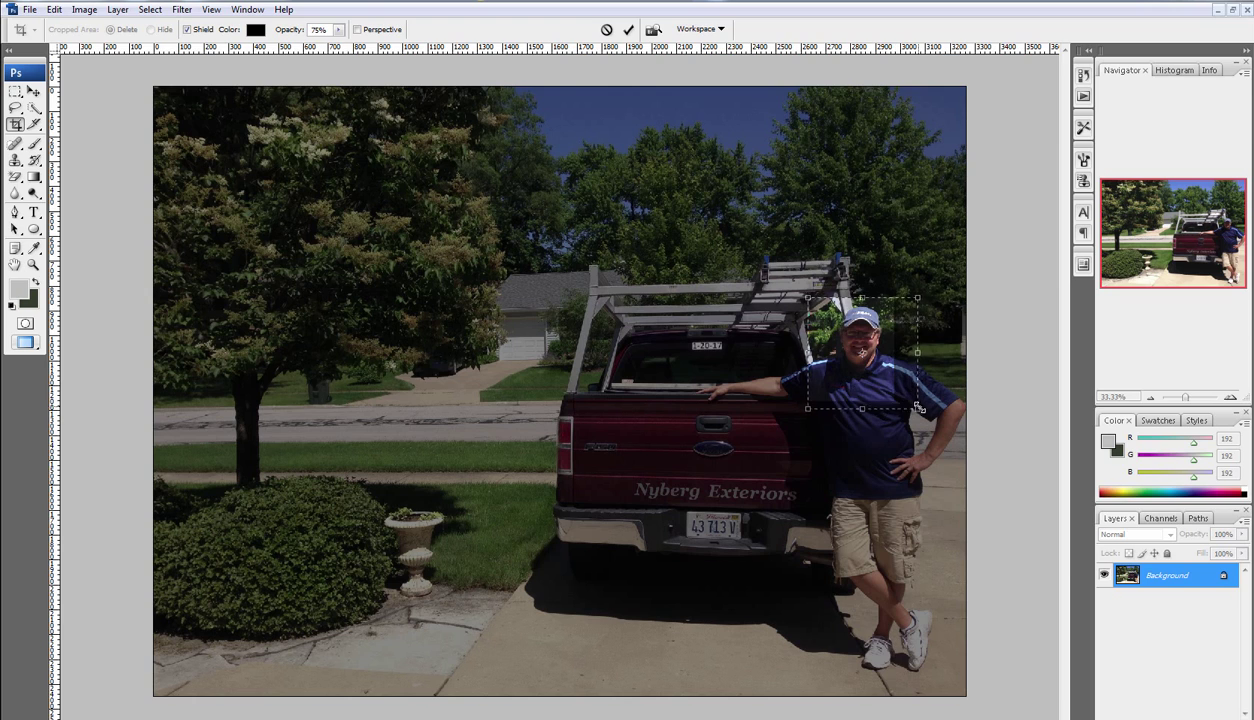
pyautogui.moveTo(894, 401); pyautogui.dragTo(916, 413)
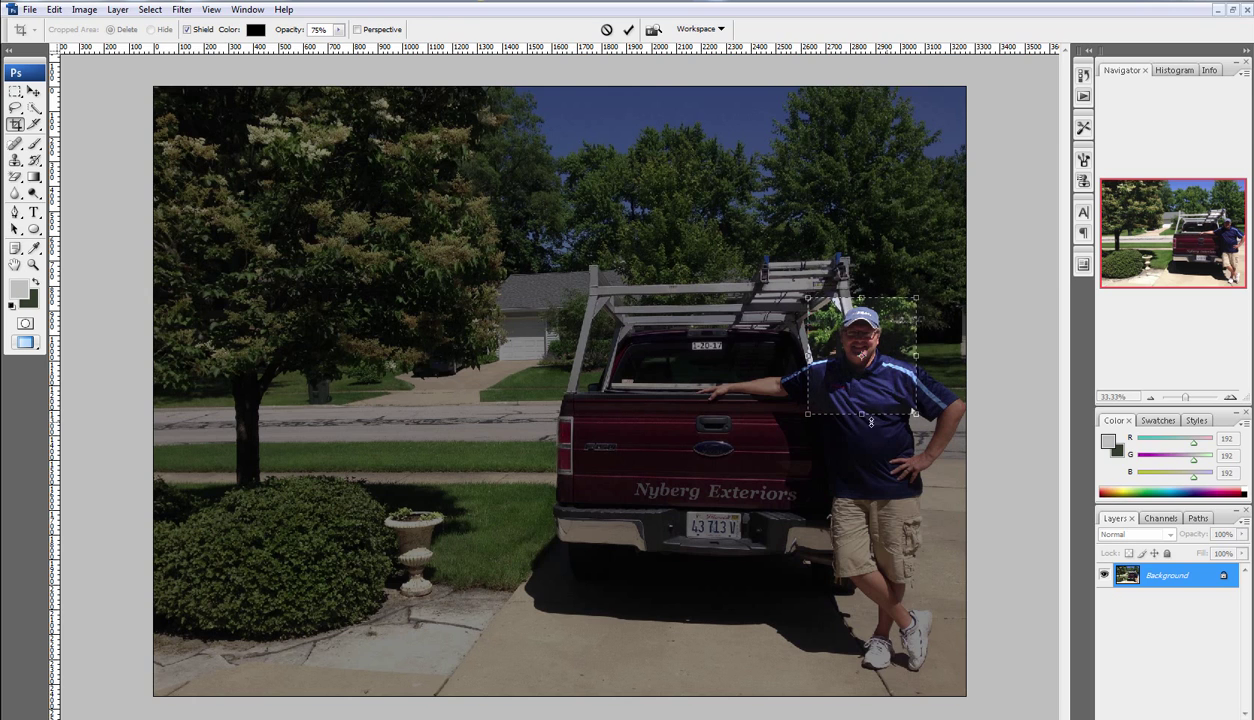
pyautogui.rightClick(864, 389)
pyautogui.click(899, 397)
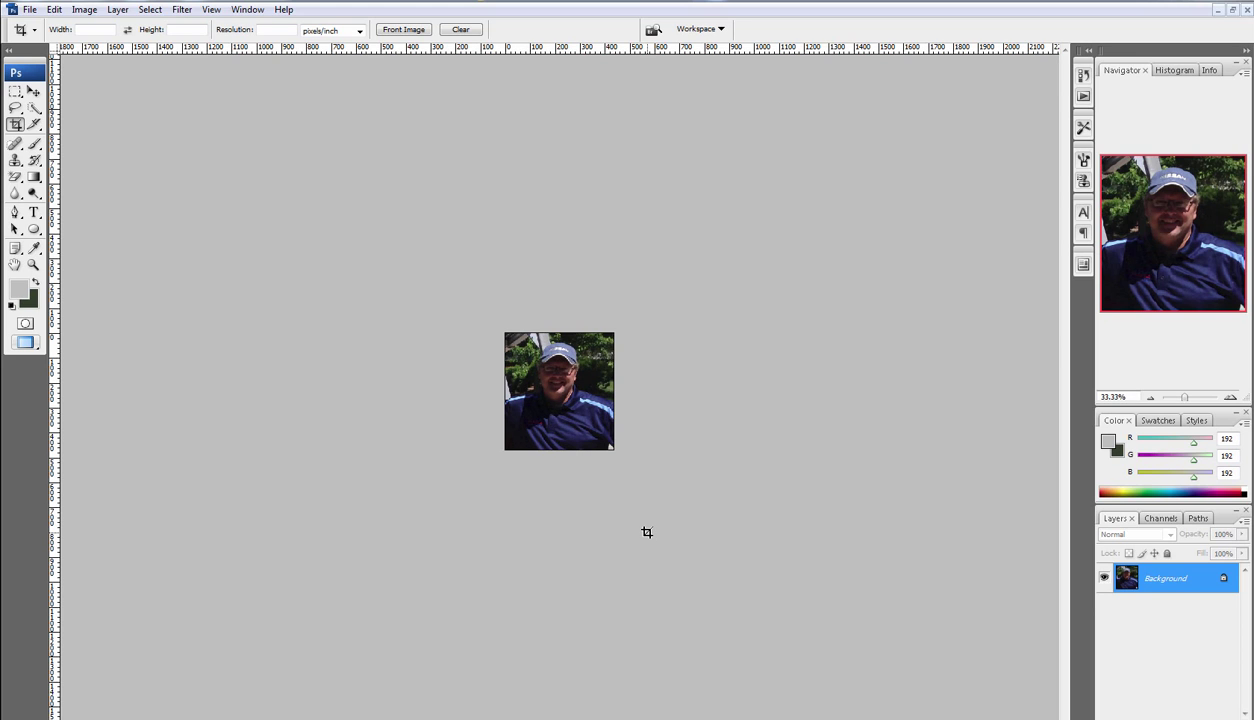
# Step: Save the cropped image as a separate JPEG in the interviewee's folder, named with his full name plus "head shot", at High quality
pyautogui.click(30, 10)
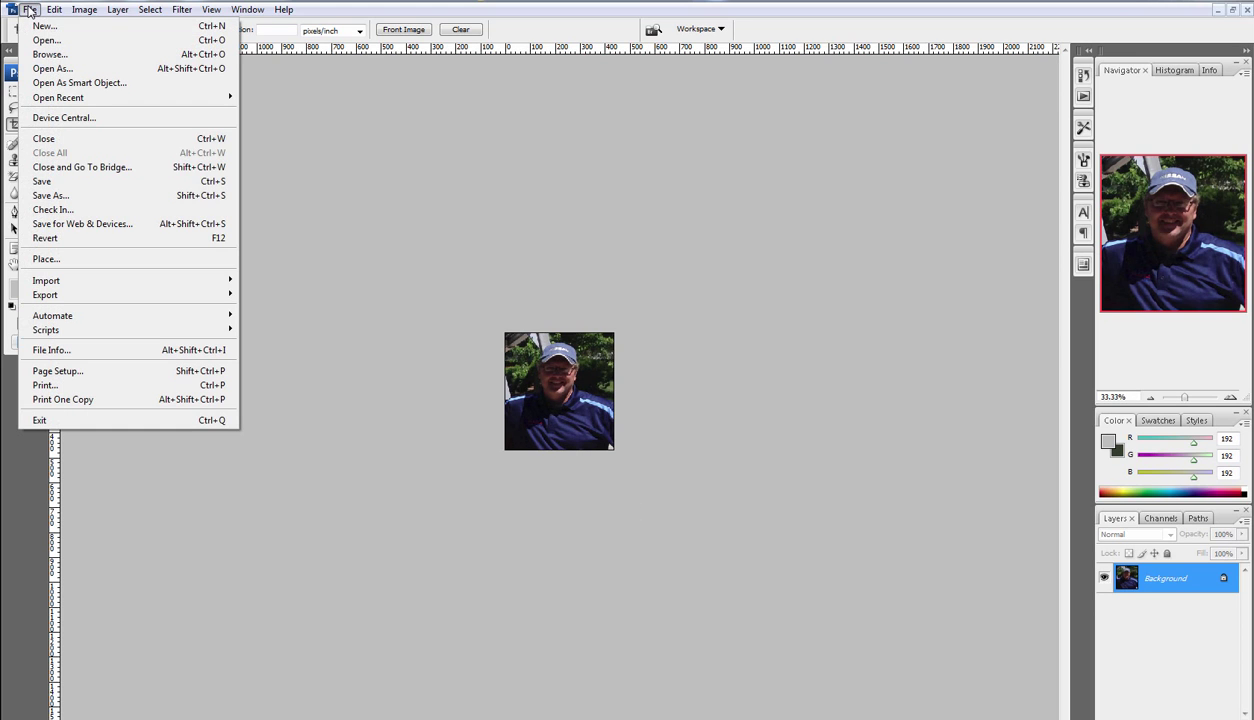
pyautogui.click(68, 198)
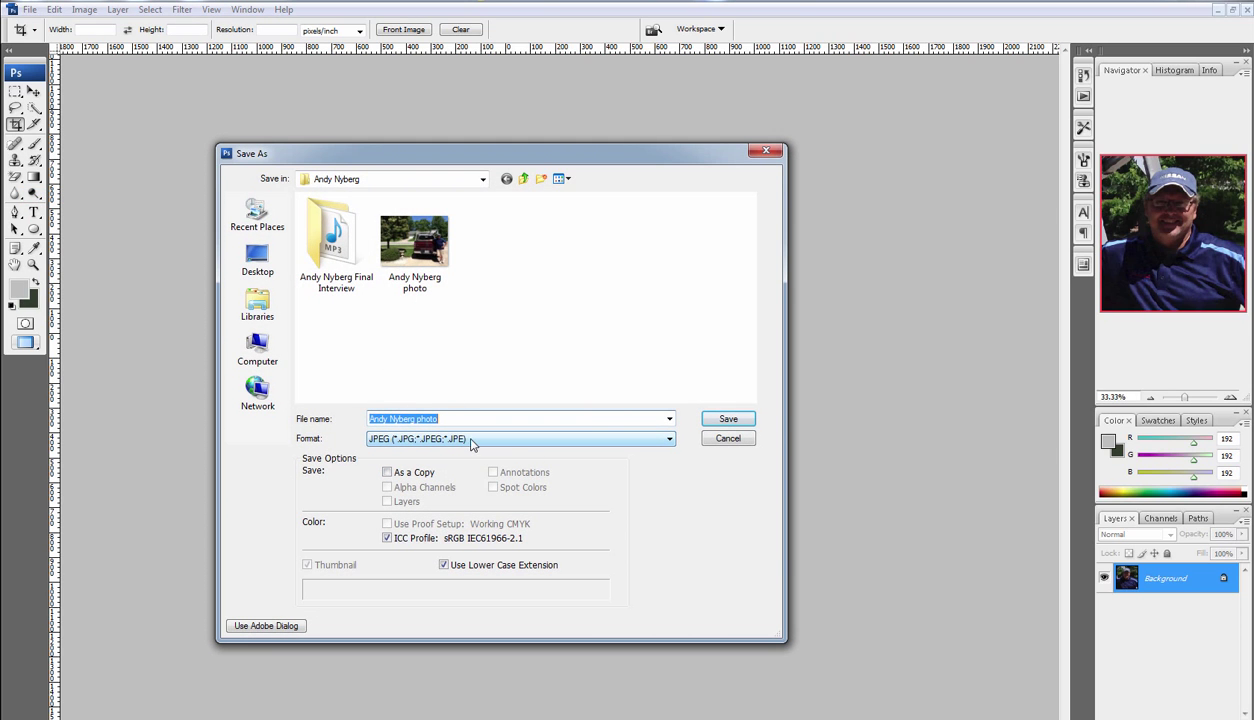
pyautogui.click(499, 419)
pyautogui.press('BackSpace')
pyautogui.press('BackSpace')
pyautogui.press('BackSpace')
pyautogui.press('BackSpace')
pyautogui.press('BackSpace')
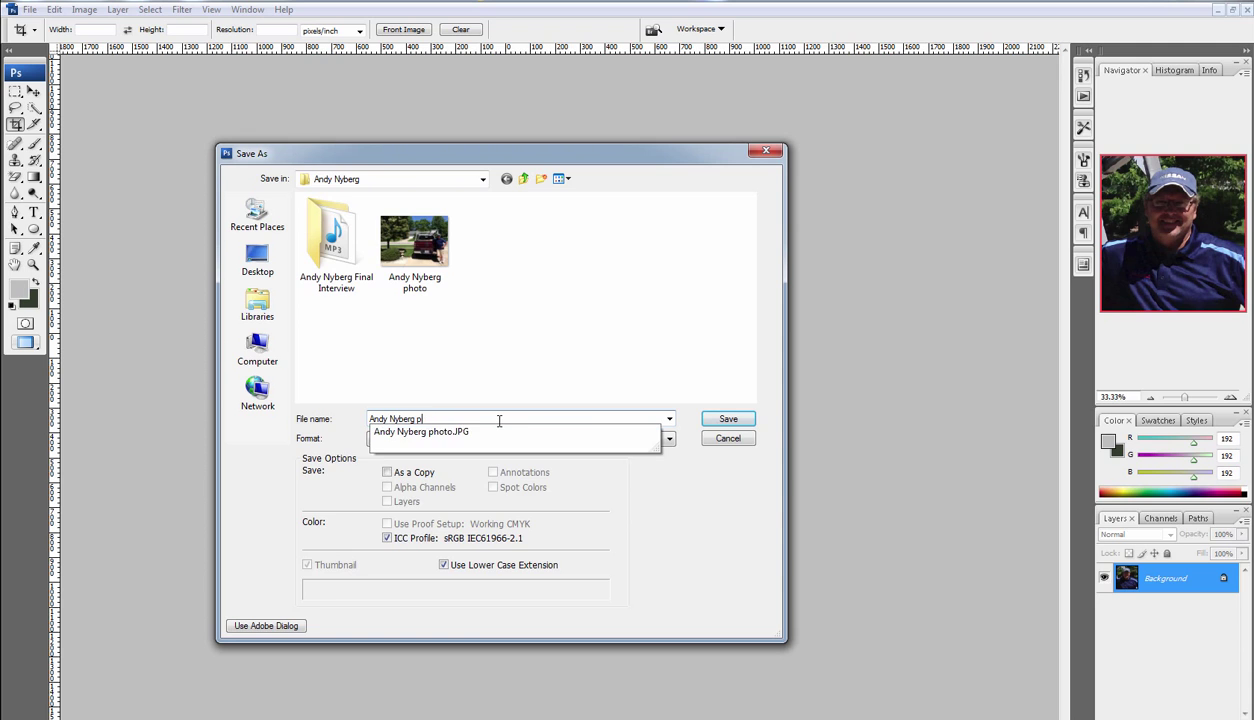
pyautogui.write('head sho')
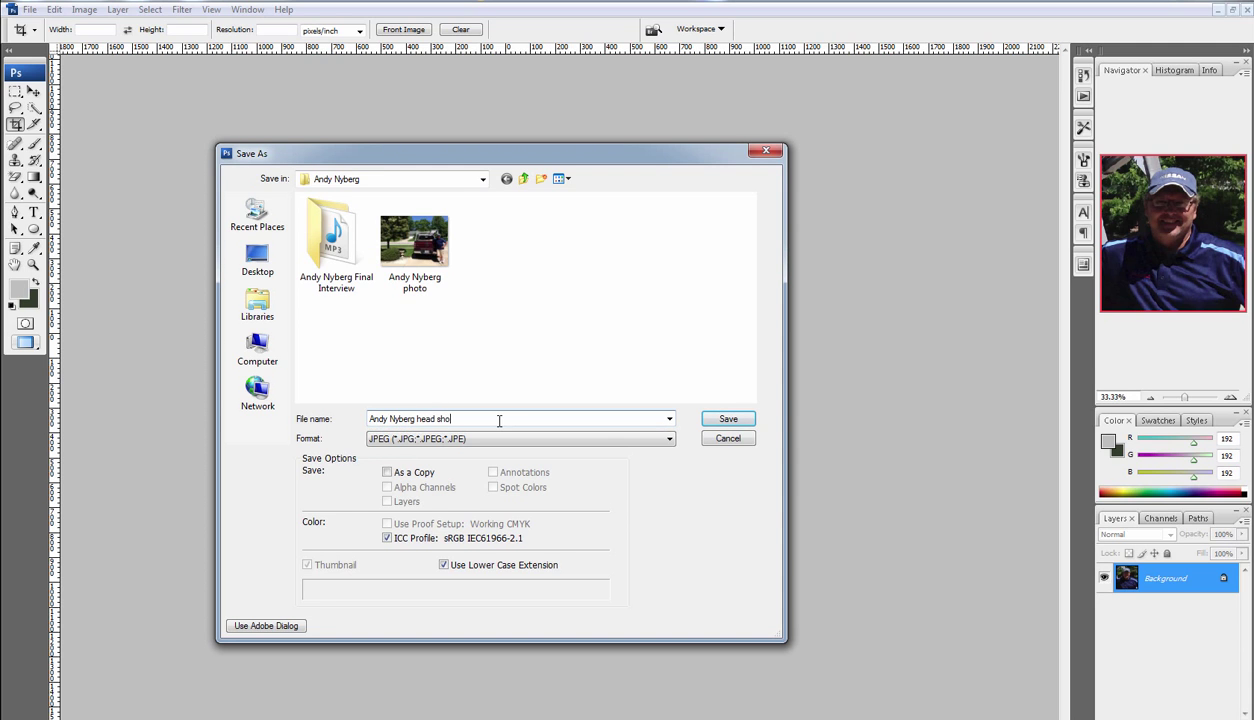
pyautogui.write('t')
pyautogui.press('Return')
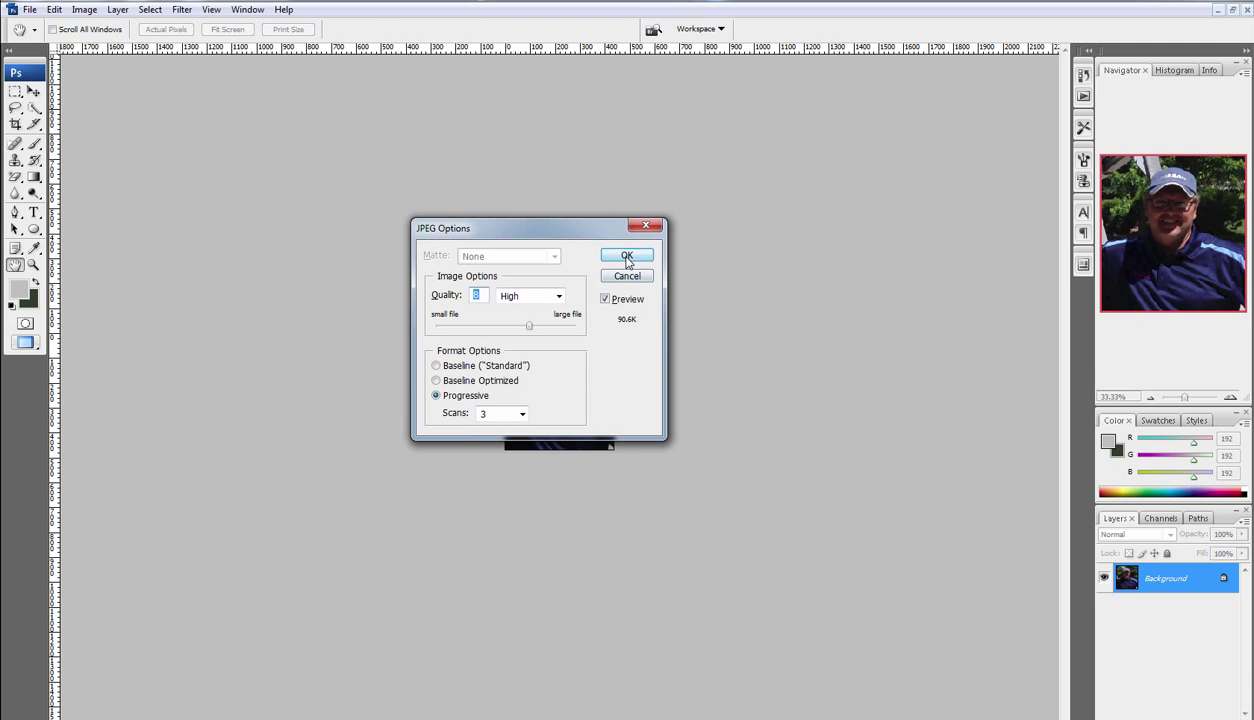
pyautogui.click(627, 257)
pyautogui.press('c')
# Step: Check the interviewee's folder in Windows Explorer for the saved head shot beside the original photo, and return to Photoshop
pyautogui.click(30, 10)
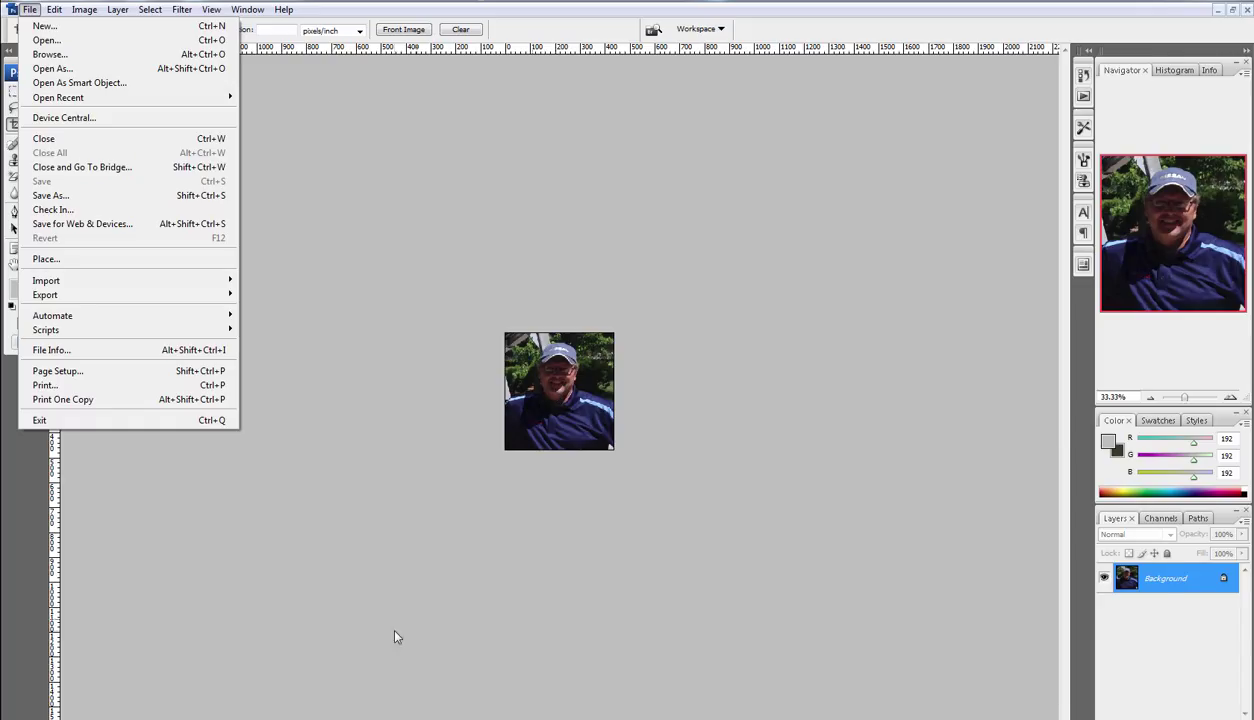
pyautogui.hotkey('alt', 'Tab')
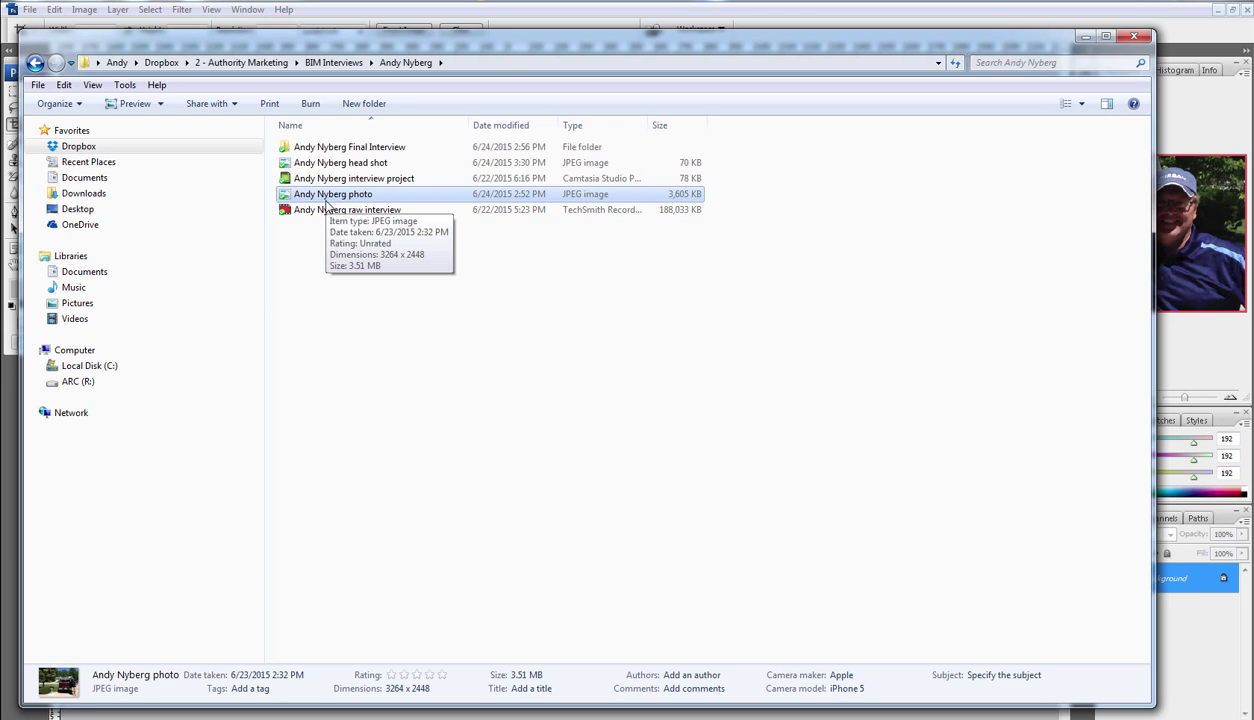
pyautogui.click(1085, 37)
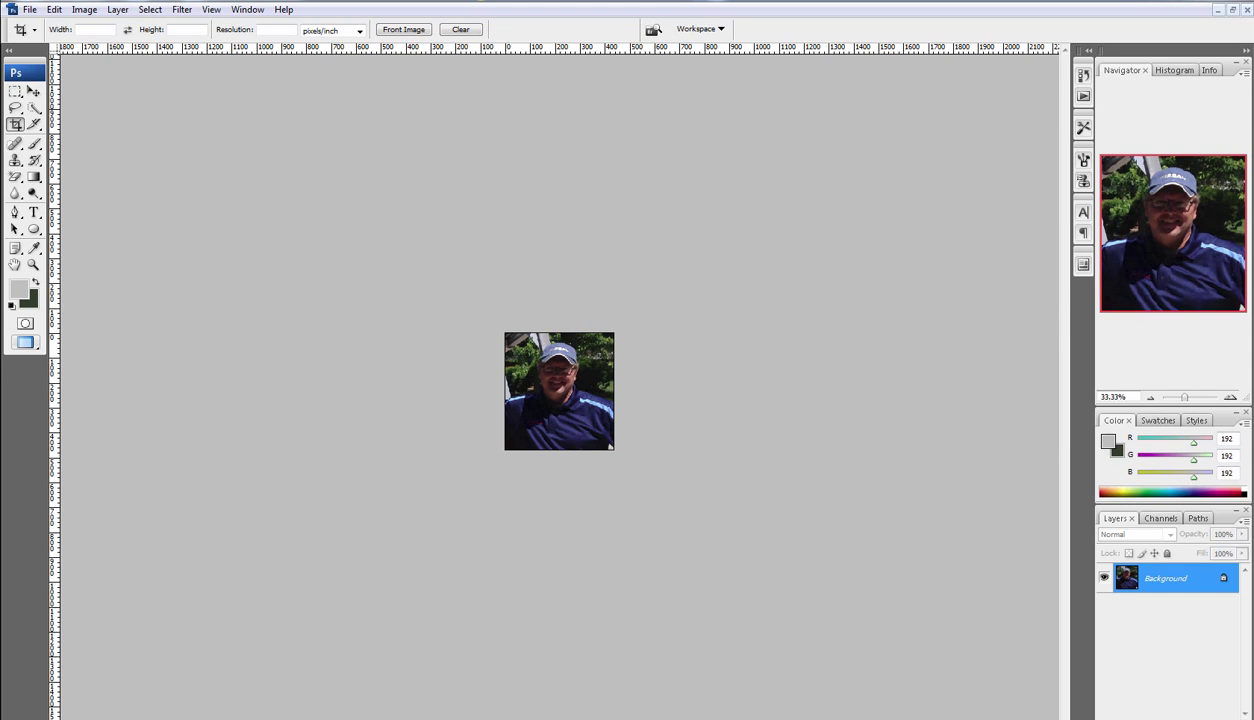
# Step: Adjust the head shot's brightness to +106 and contrast to -45
pyautogui.click(84, 9)
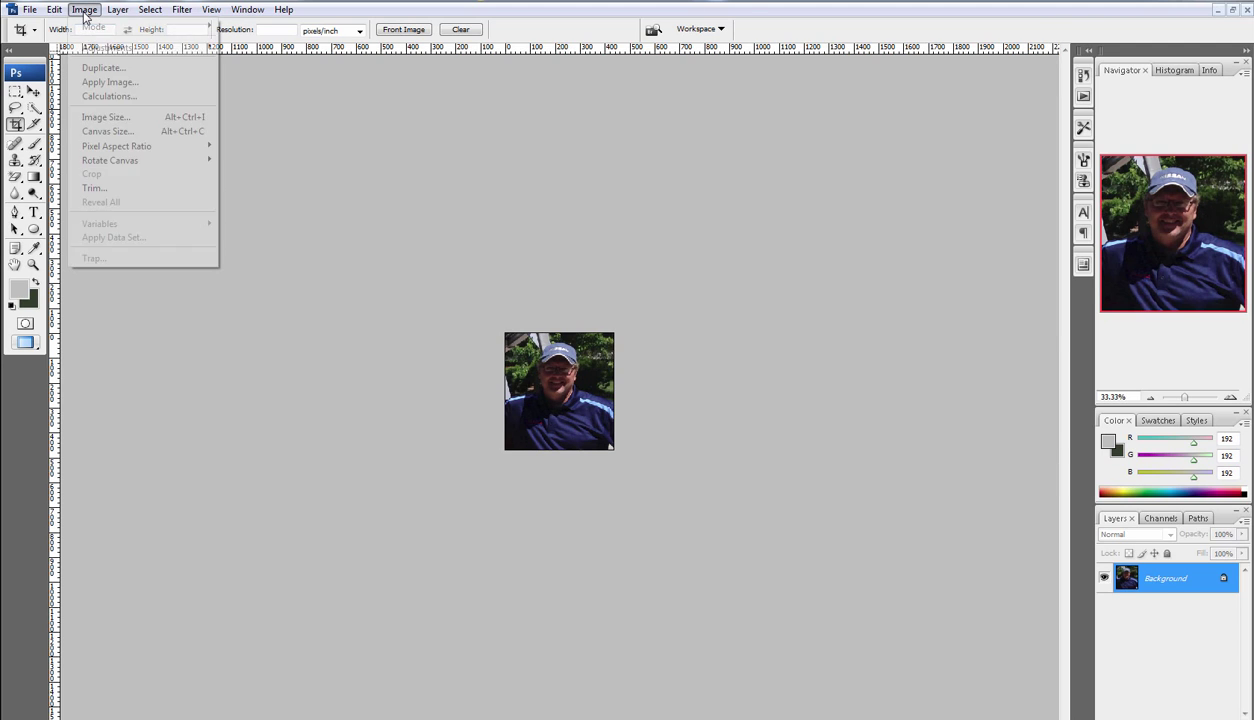
pyautogui.moveTo(108, 49)
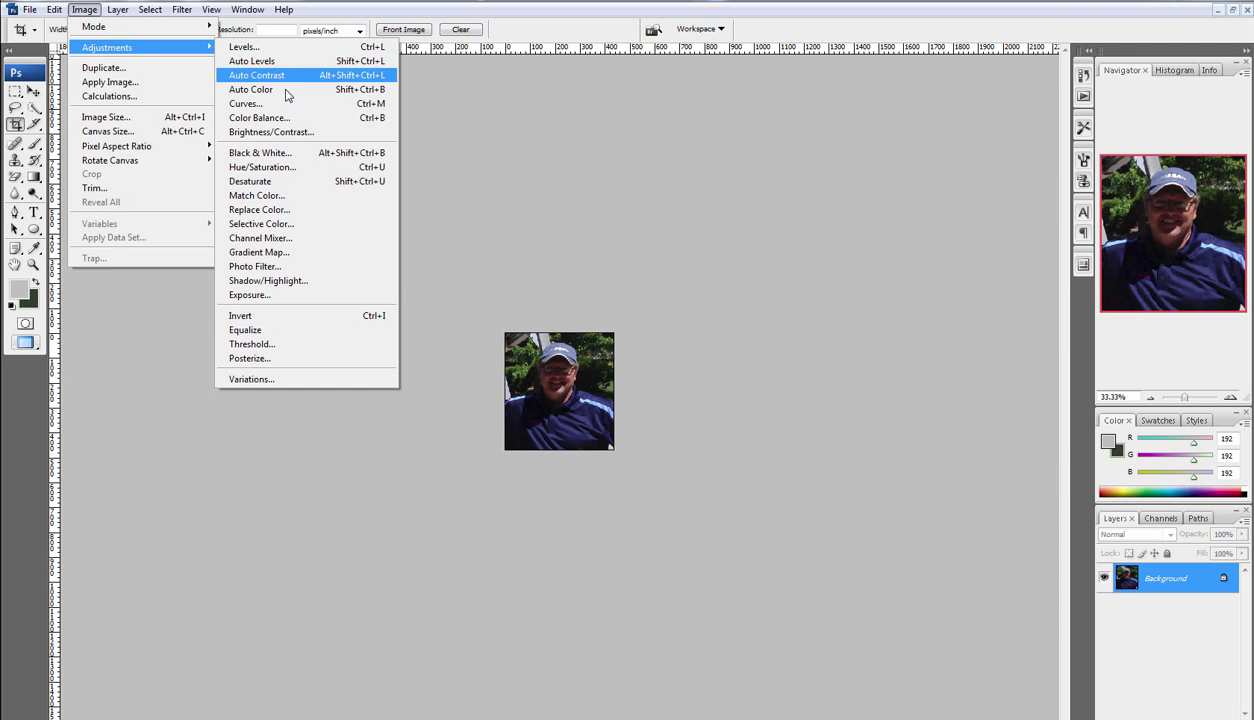
pyautogui.click(288, 132)
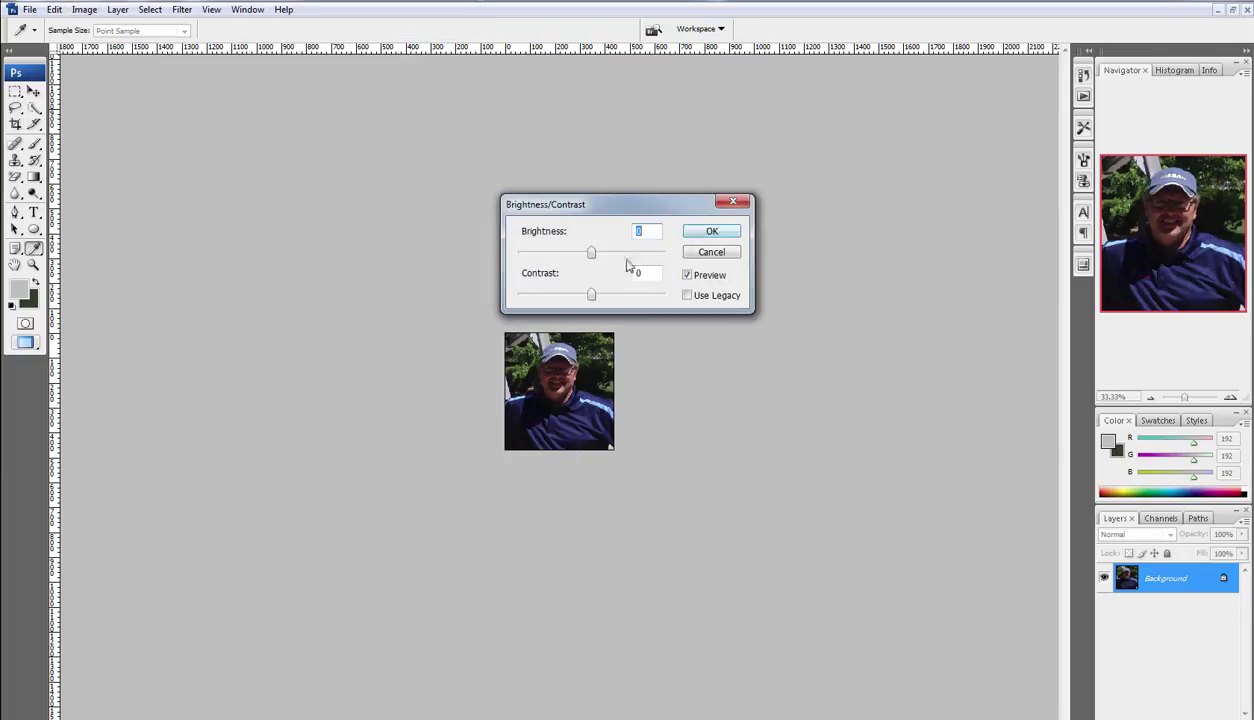
pyautogui.moveTo(593, 257); pyautogui.dragTo(644, 257)
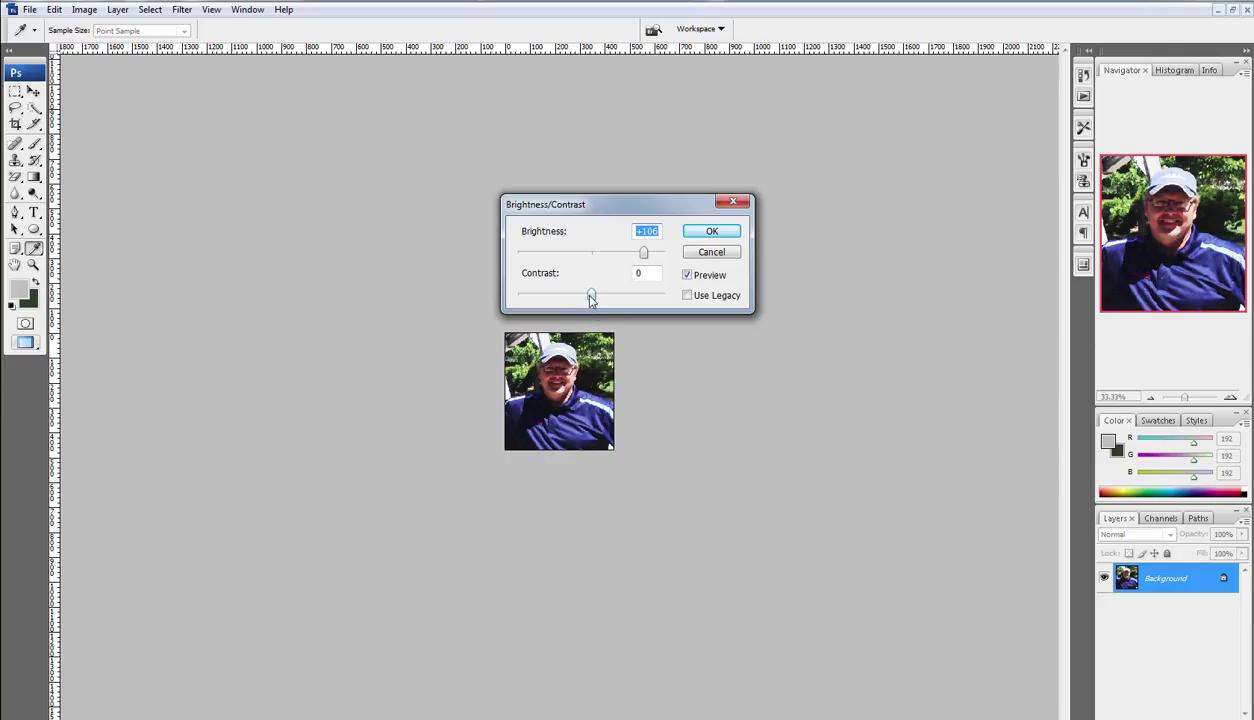
pyautogui.moveTo(591, 296); pyautogui.dragTo(525, 296)
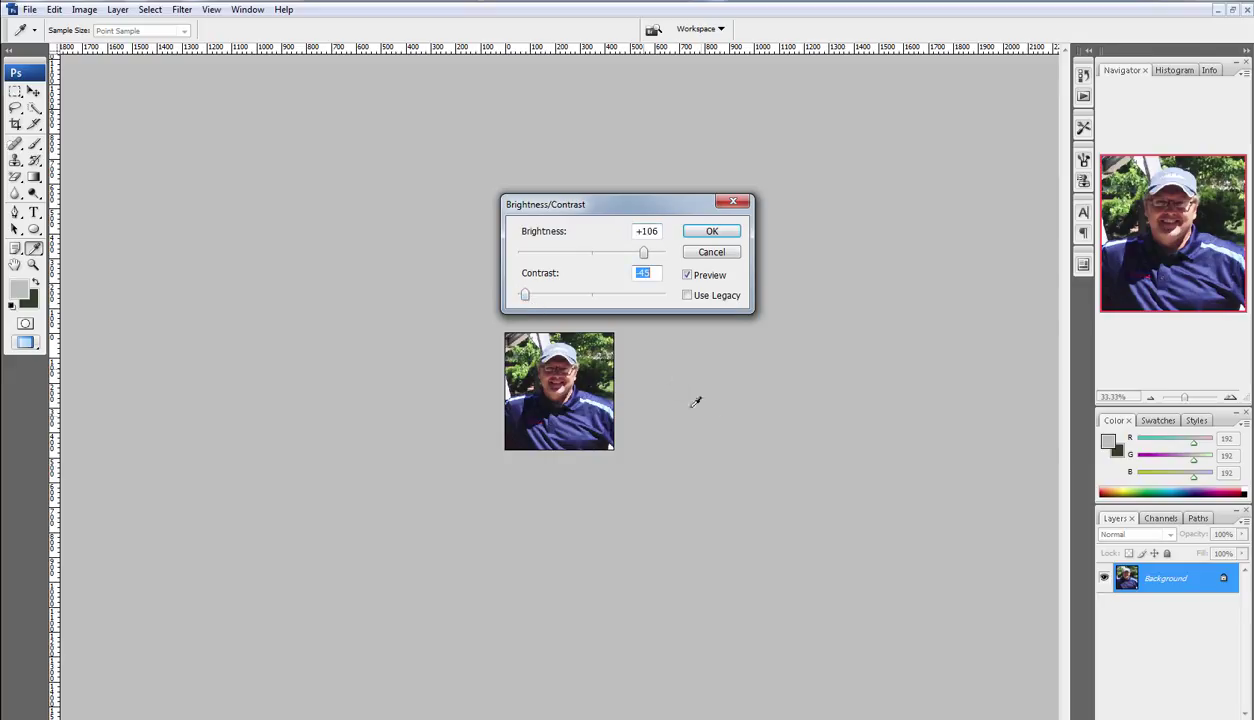
pyautogui.click(711, 231)
pyautogui.press('c')
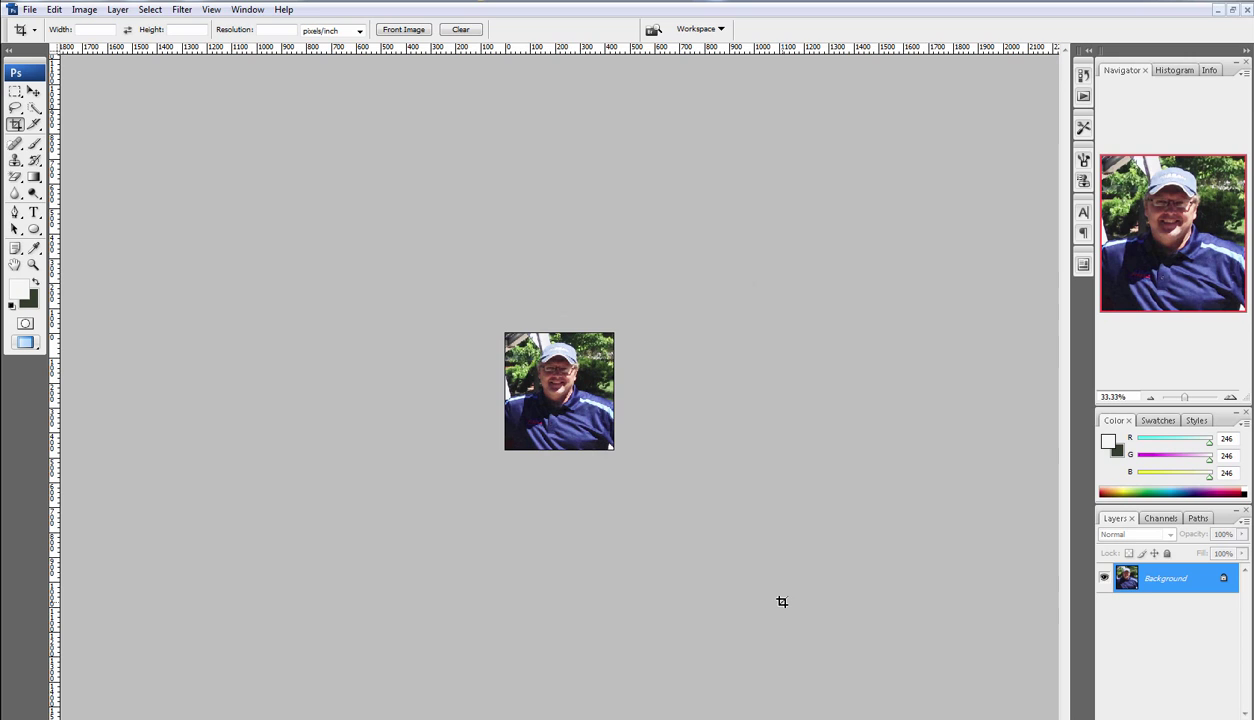
# Step: Save the adjusted head shot, close Photoshop and return to the contributor dashboard in the browser
pyautogui.click(30, 12)
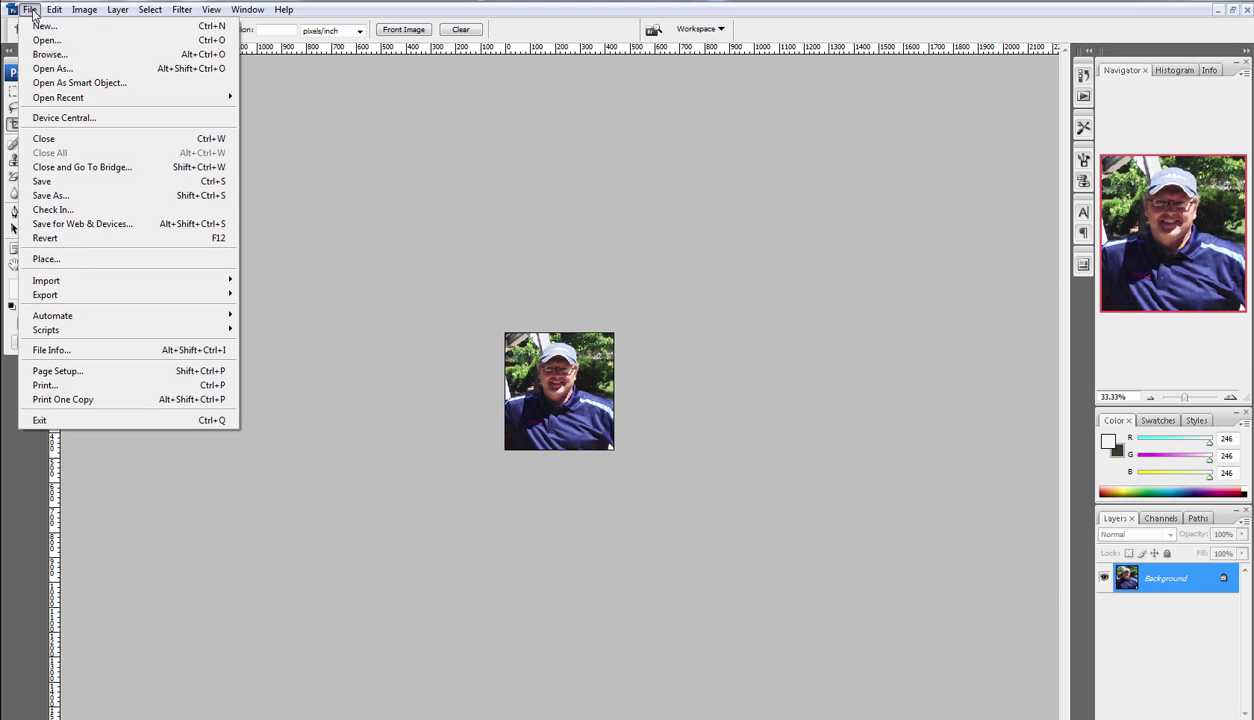
pyautogui.click(53, 184)
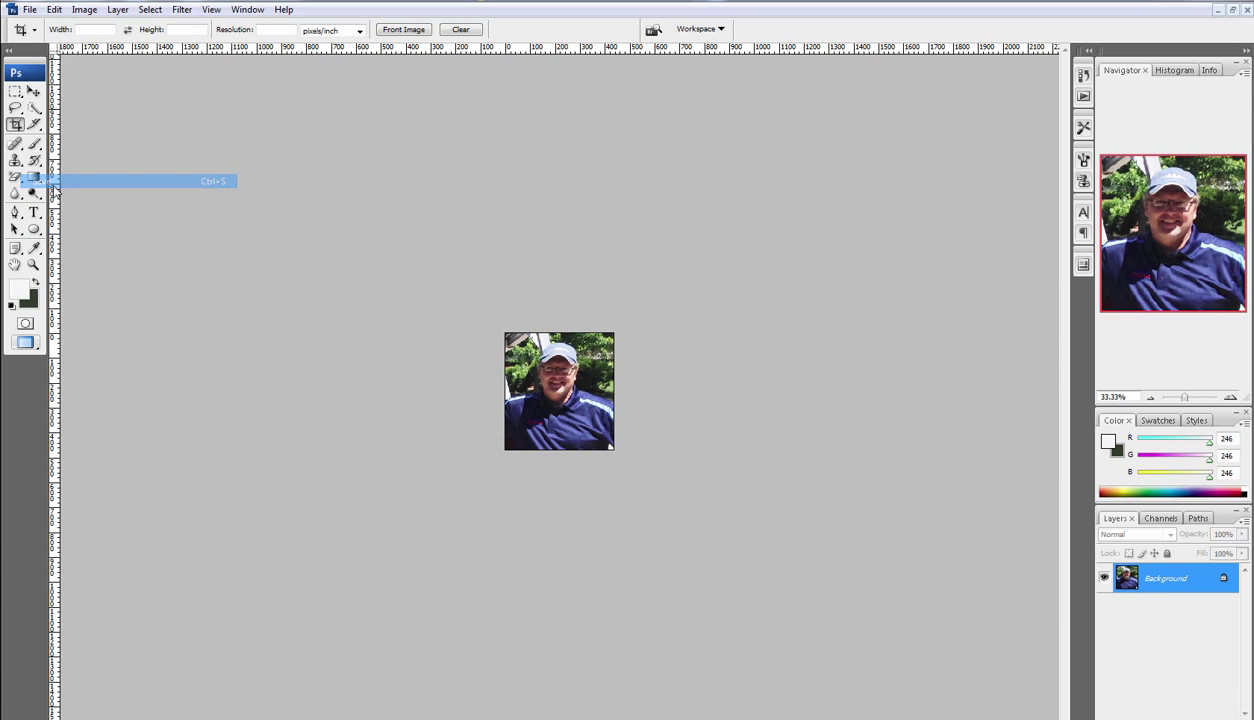
pyautogui.click(1235, 4)
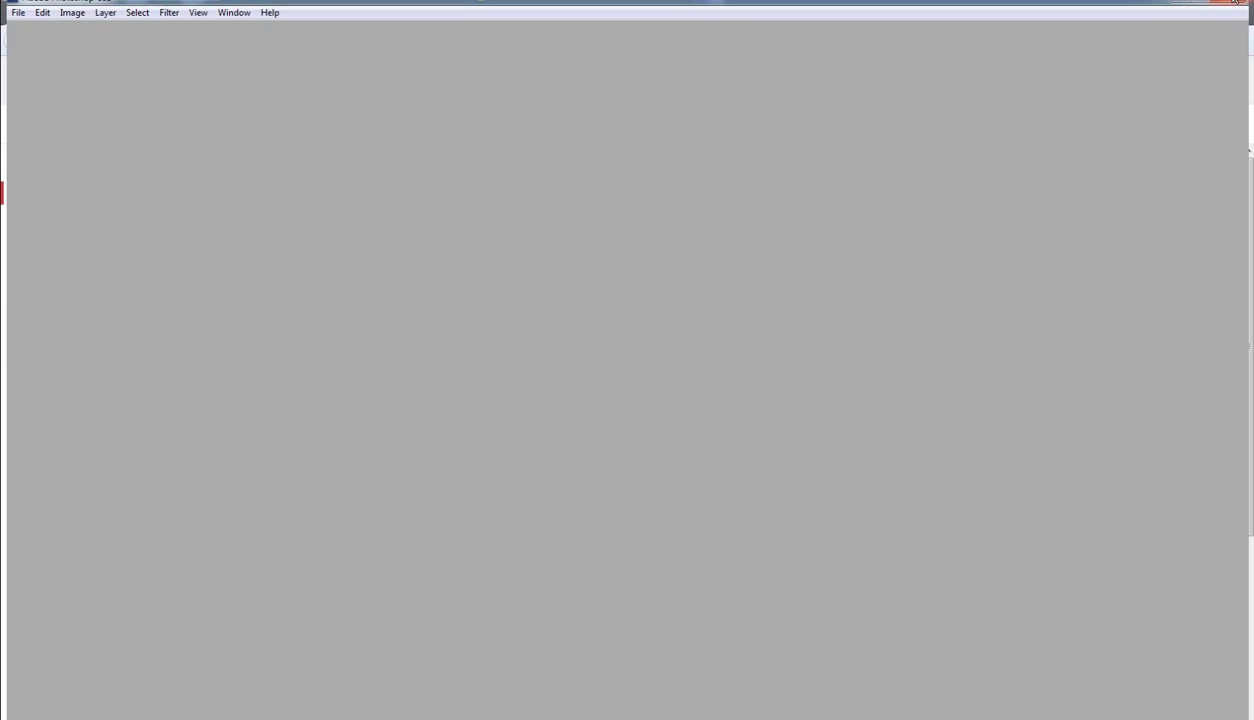
pyautogui.click(1195, 1)
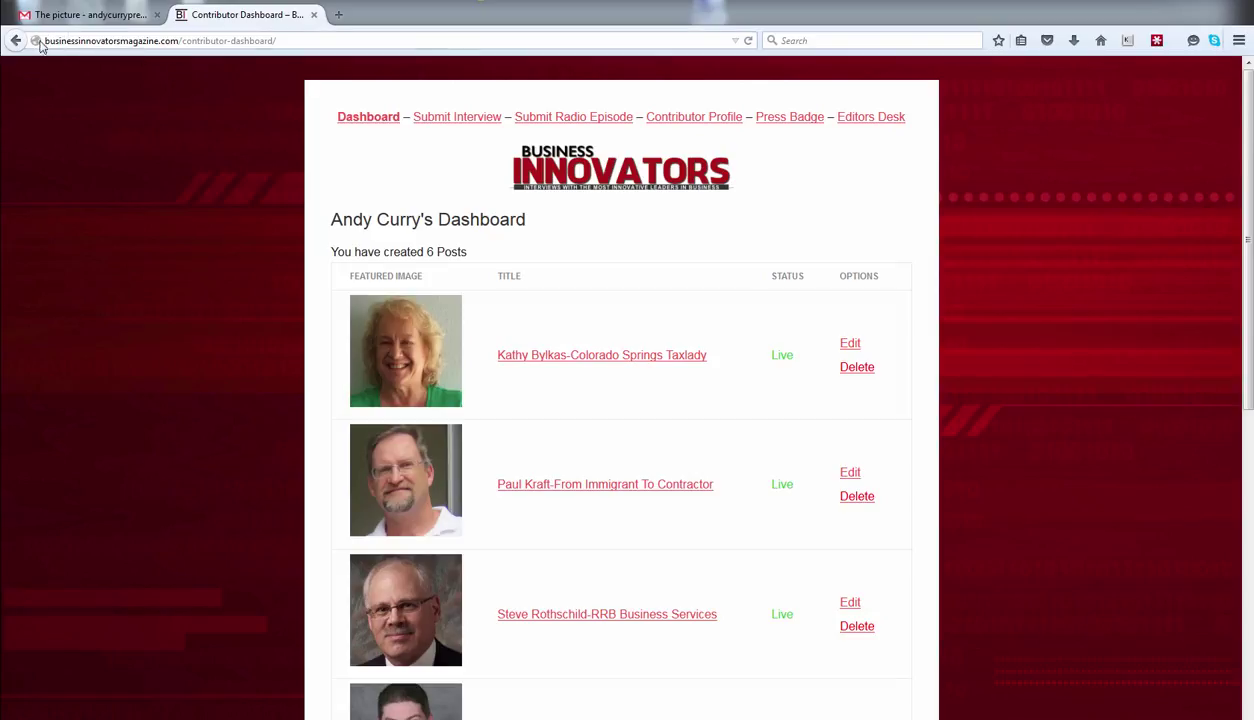
# Step: Highlight the contributor dashboard's web address and look through the list of published interview posts
pyautogui.moveTo(45, 40); pyautogui.dragTo(305, 47)
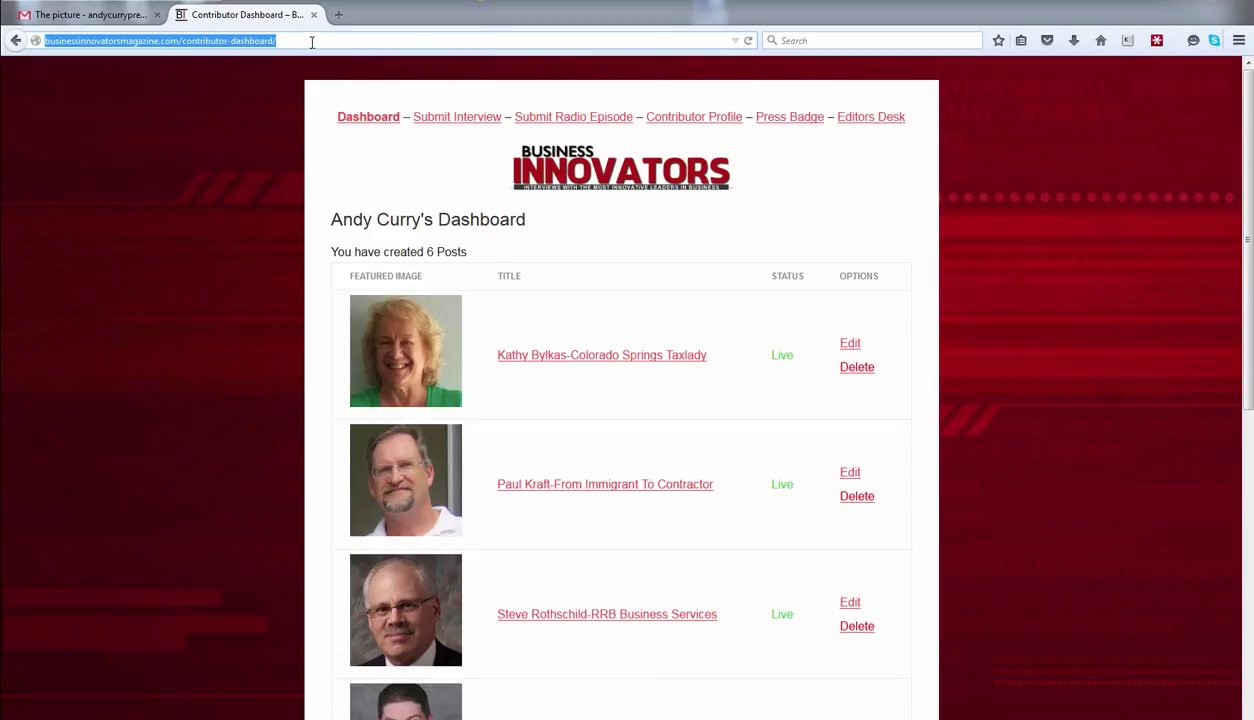
pyautogui.scroll(-5, 644, 481)
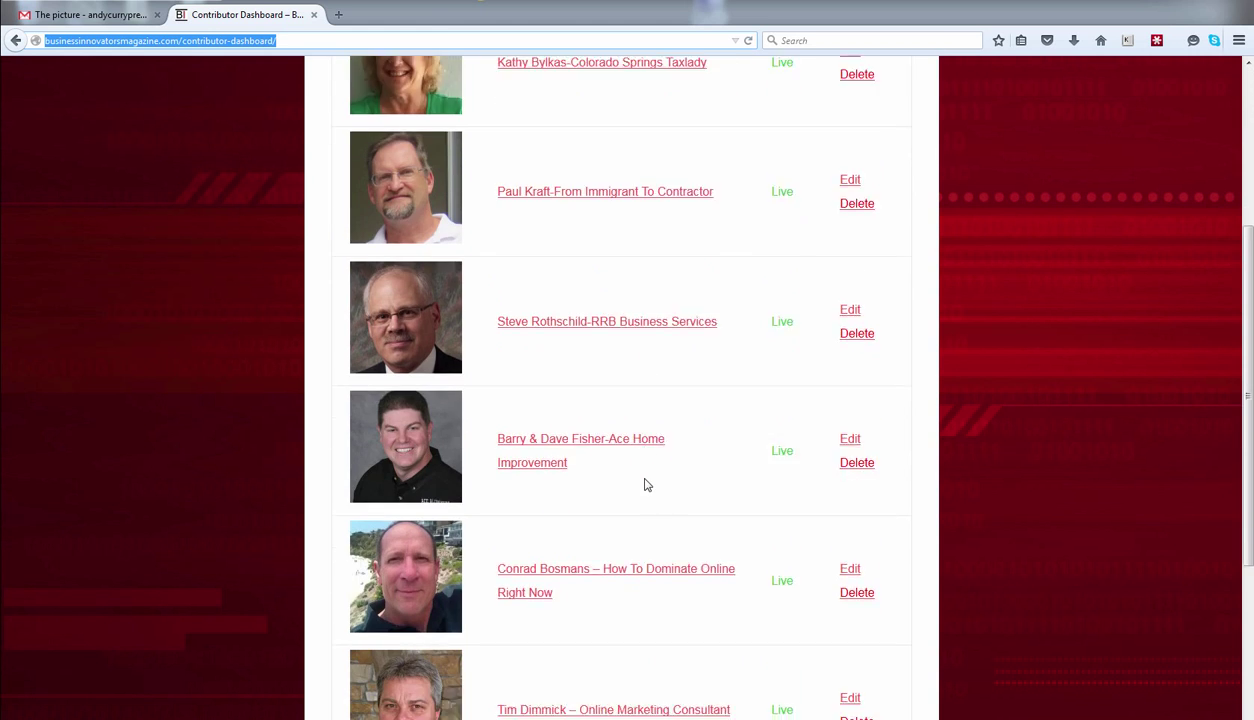
pyautogui.scroll(-3, 646, 484)
pyautogui.scroll(10, 647, 482)
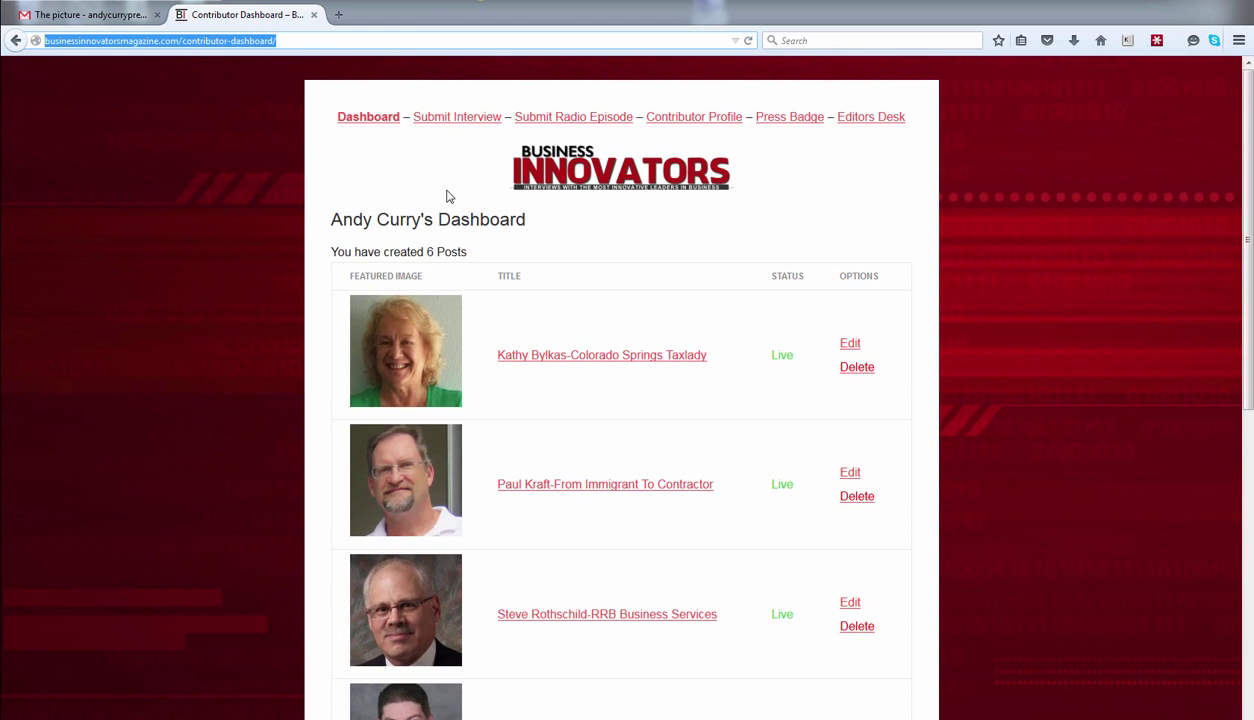
# Step: View the Submit Interview form and switch to the Submit Radio Episode form
pyautogui.click(456, 118)
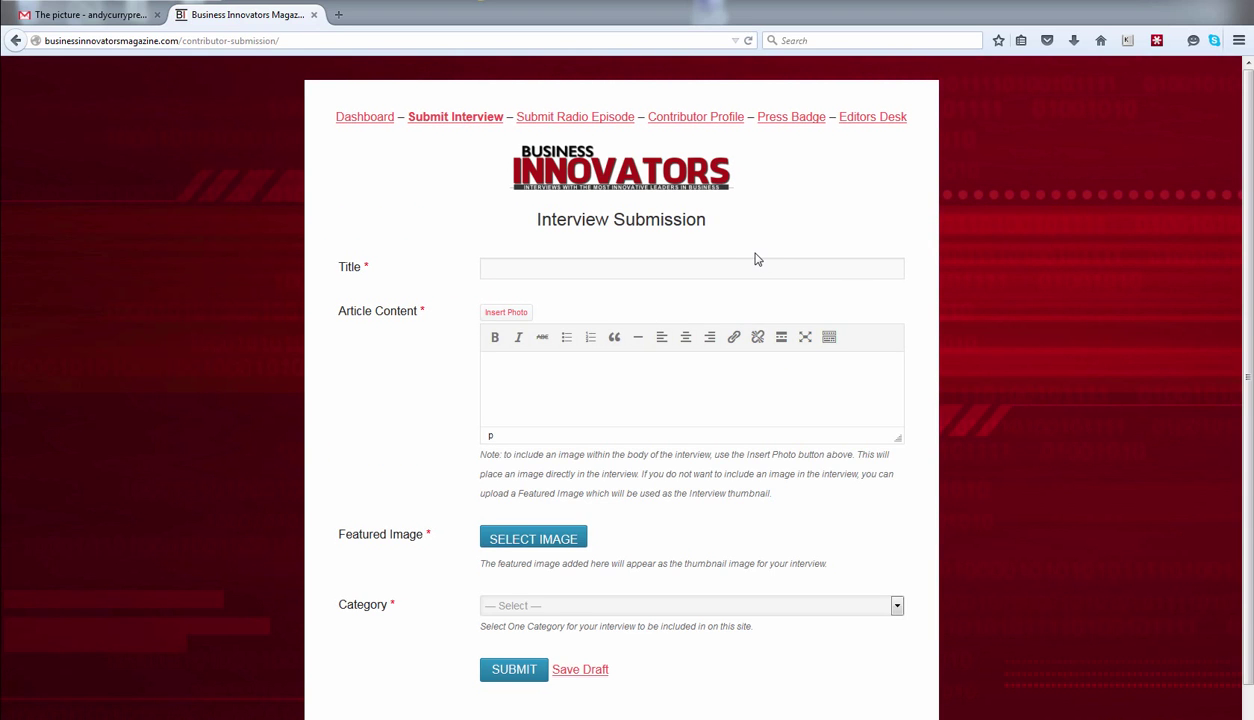
pyautogui.click(620, 121)
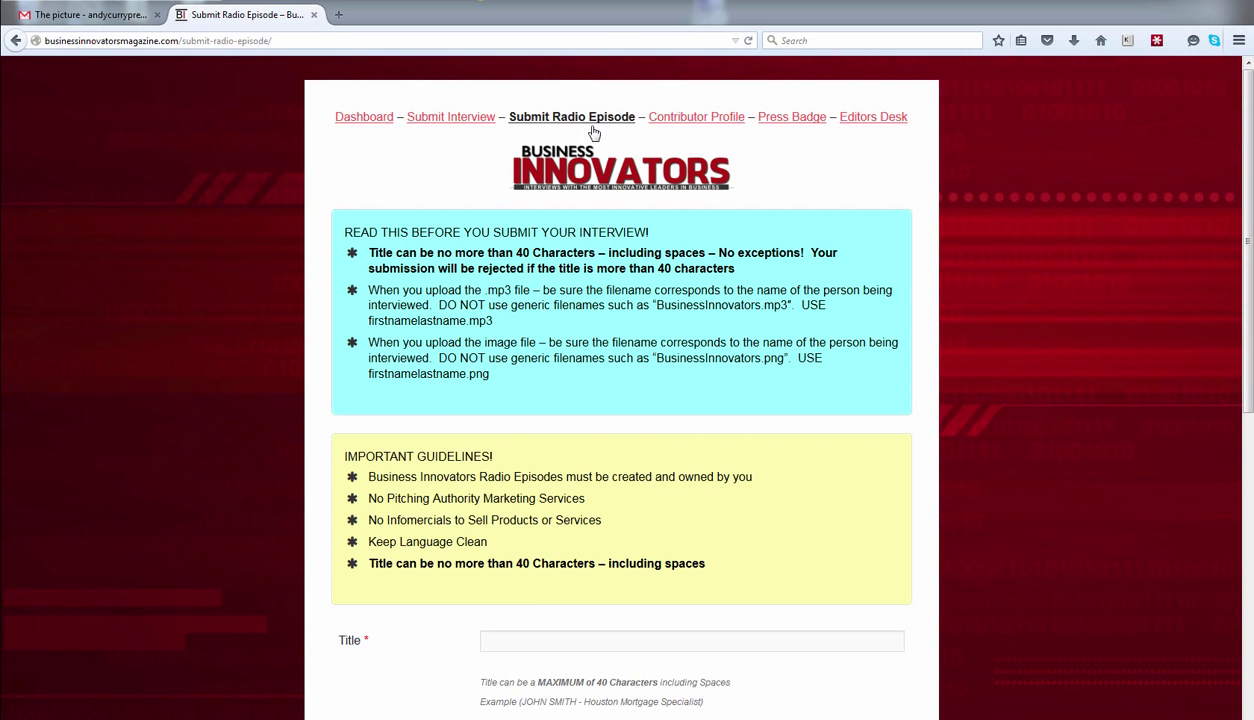
pyautogui.scroll(-3, 594, 132)
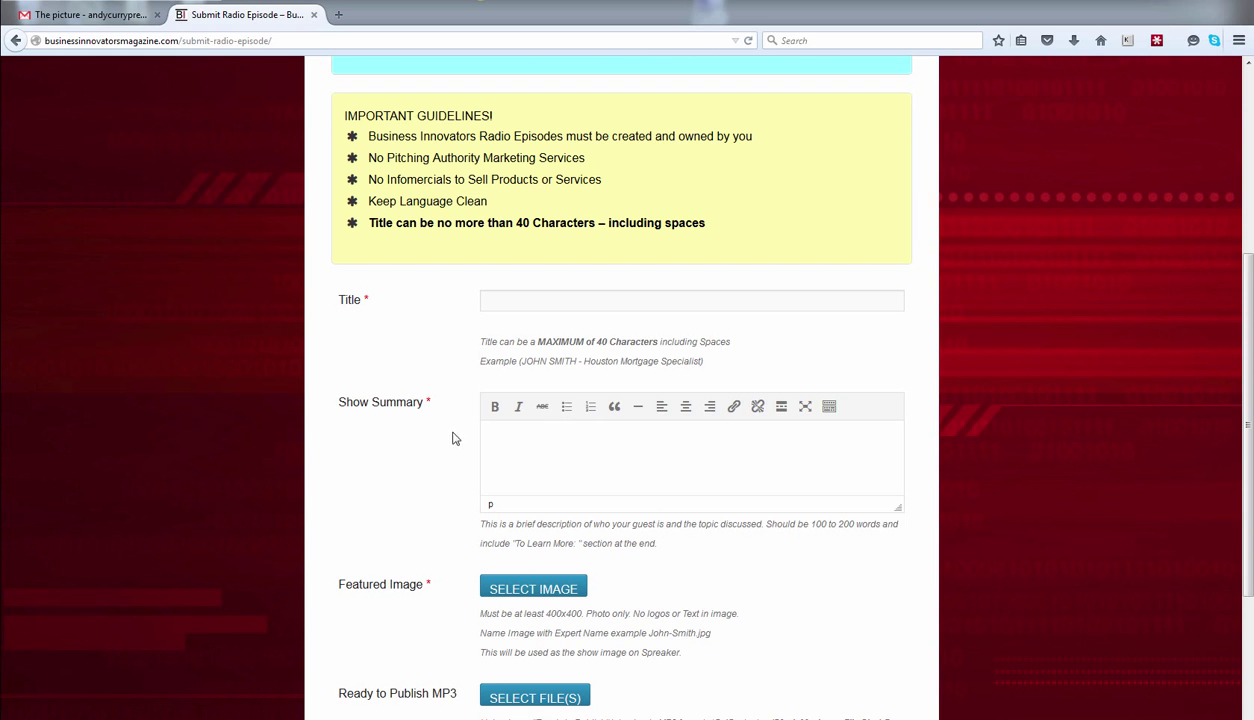
# Step: Set the episode's featured image to the head shot from the interviewee's folder in Dropbox, 2 - Authority Marketing, BIM Interviews
pyautogui.scroll(-1, 412, 445)
pyautogui.click(518, 501)
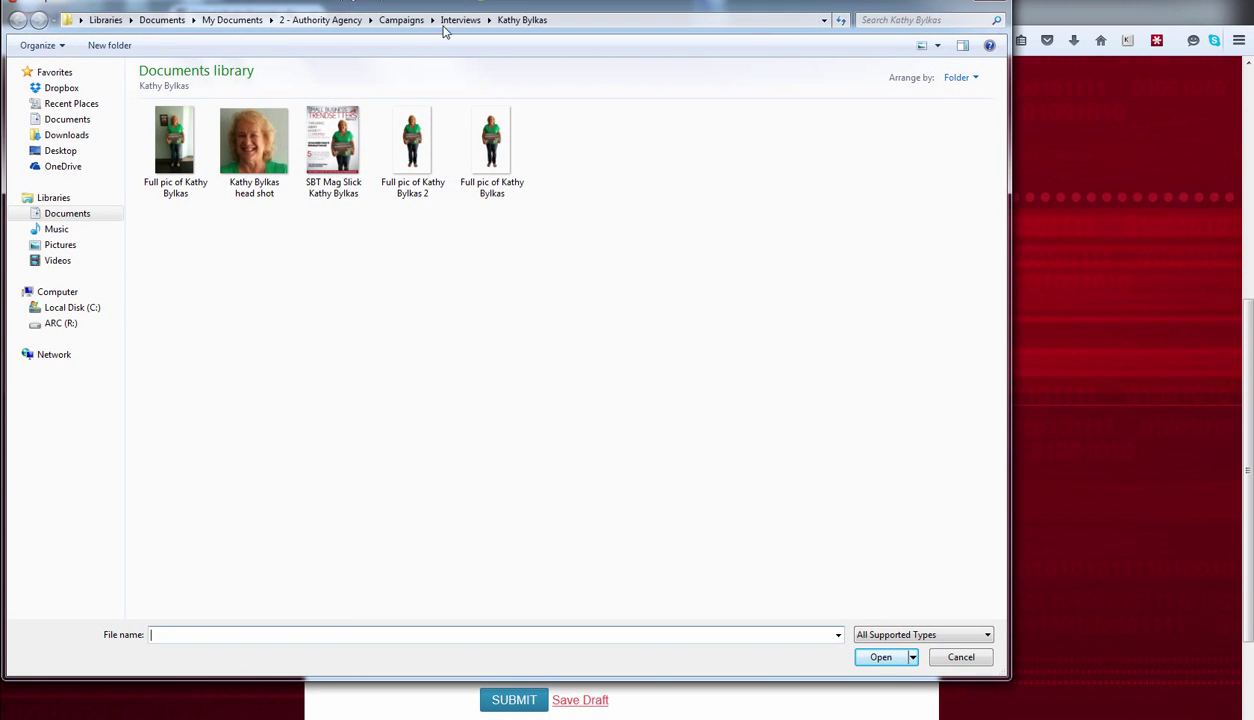
pyautogui.click(332, 21)
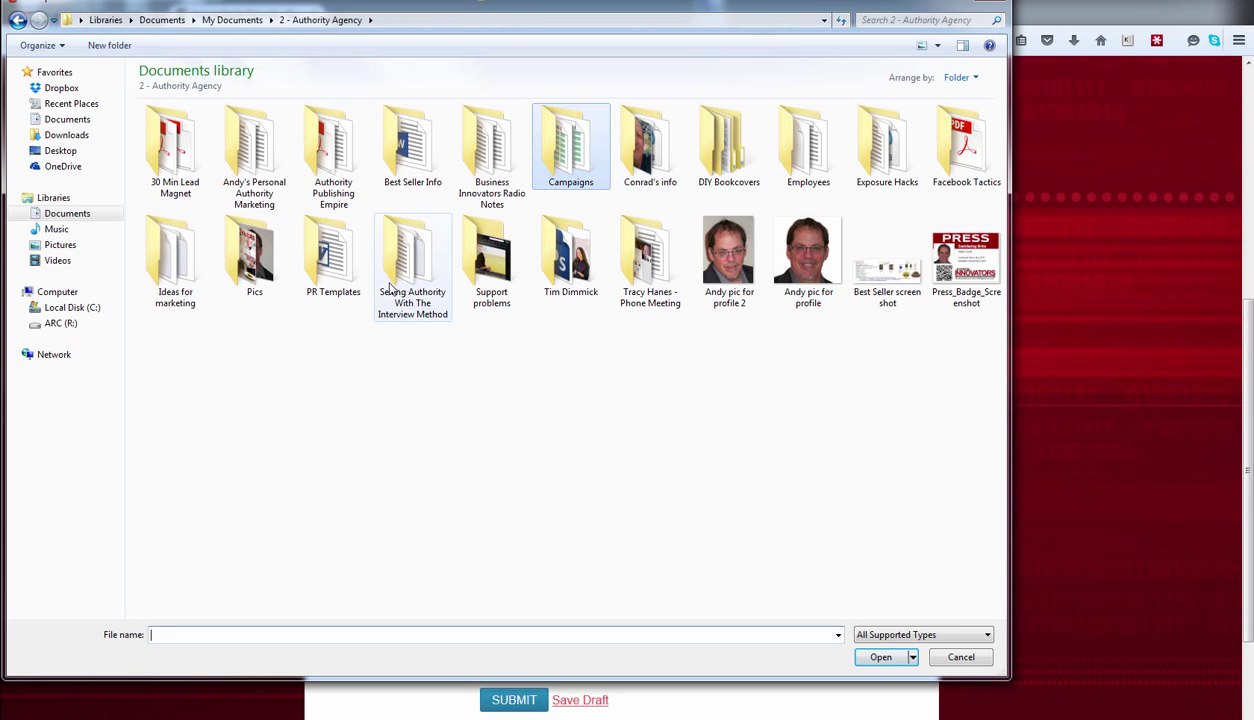
pyautogui.click(58, 89)
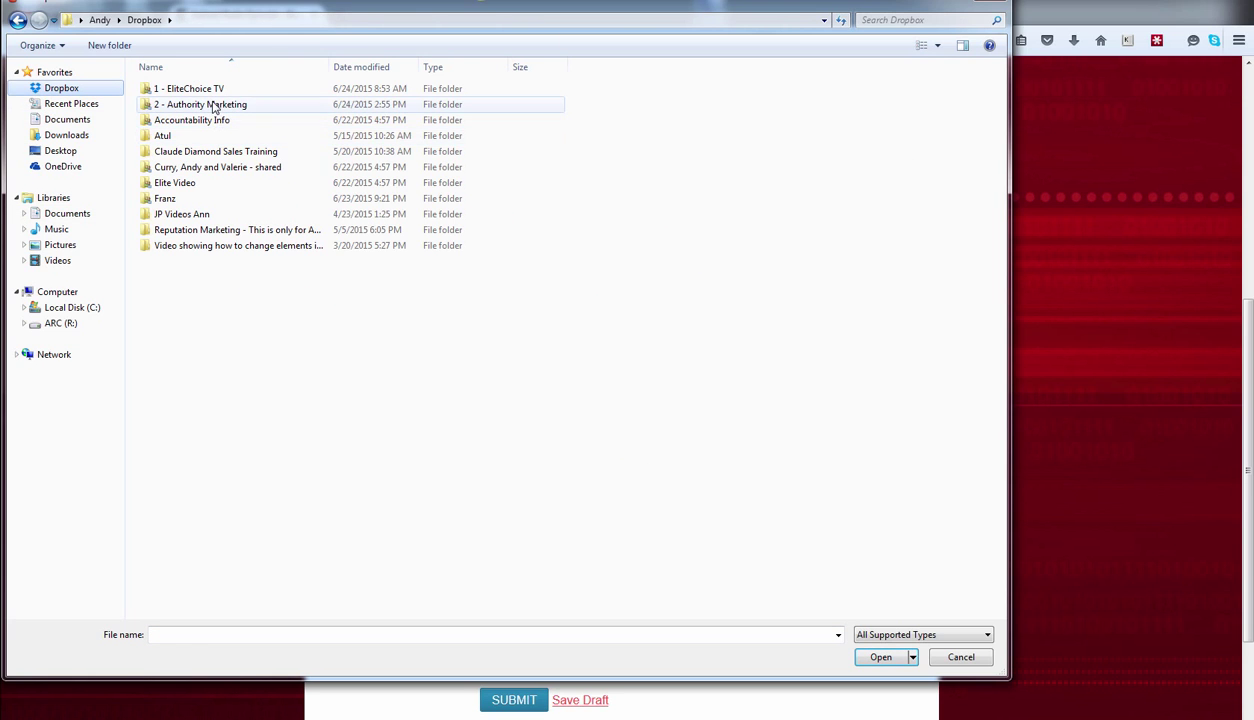
pyautogui.doubleClick(212, 101)
pyautogui.doubleClick(205, 90)
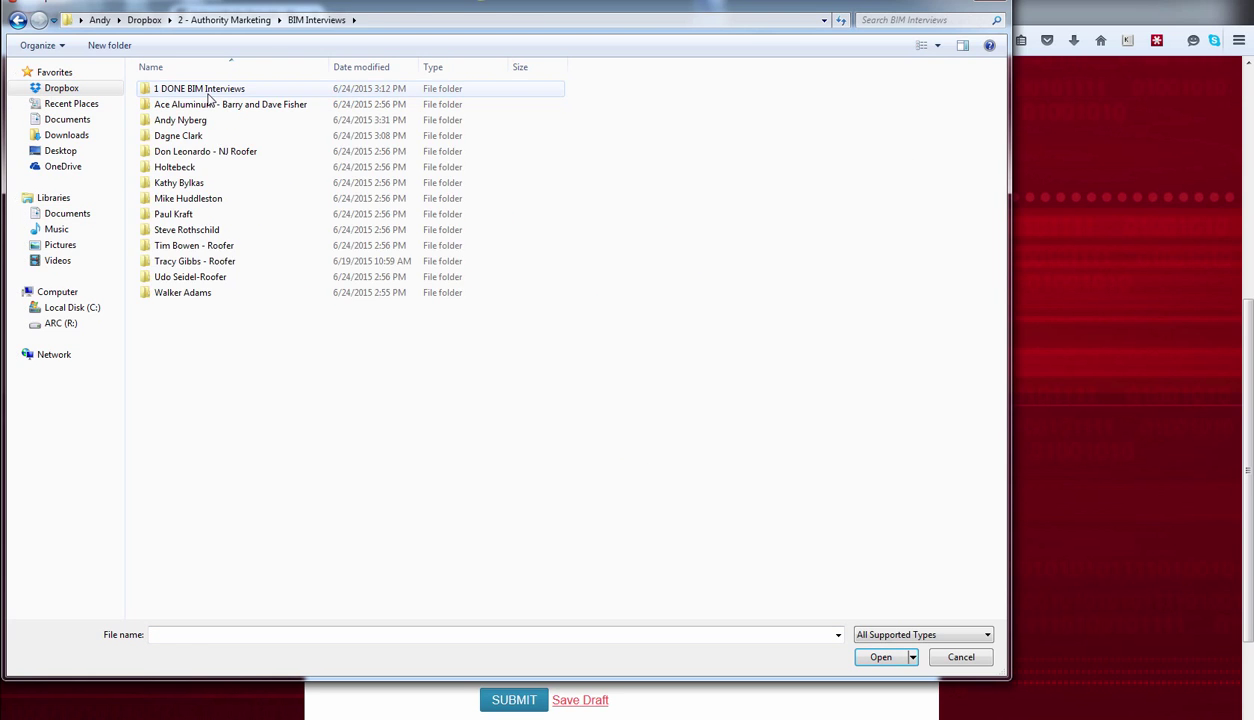
pyautogui.doubleClick(201, 120)
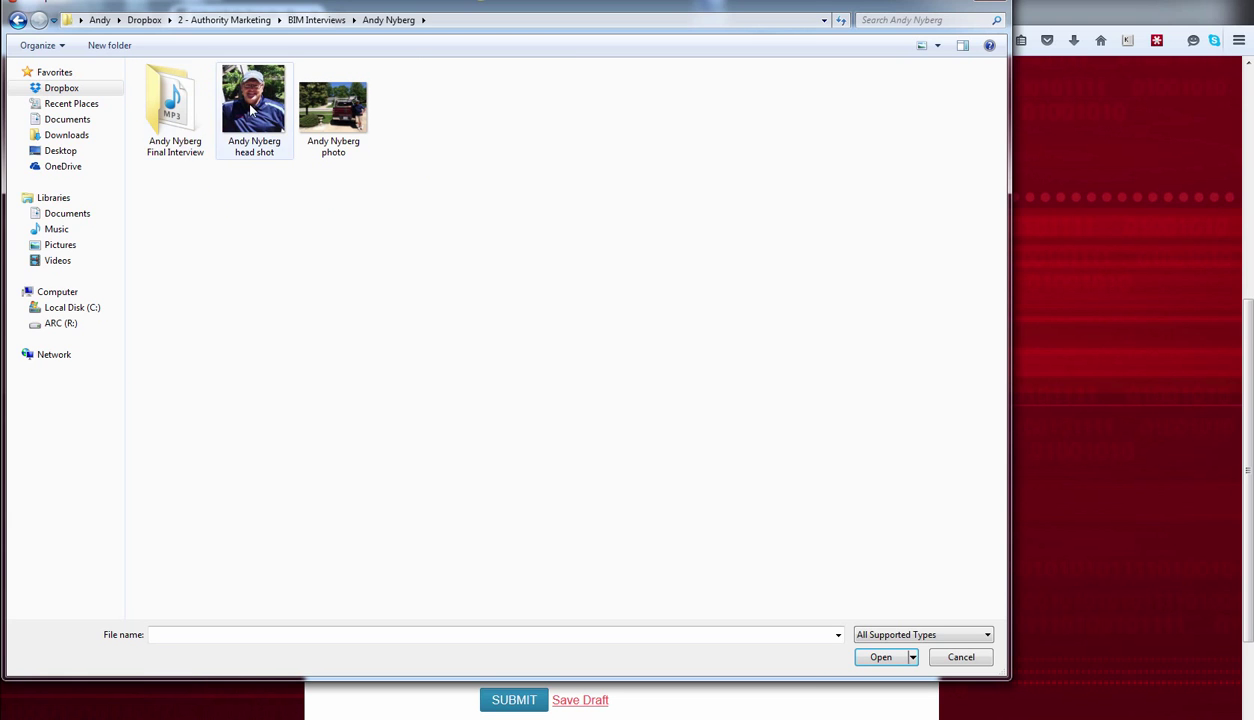
pyautogui.doubleClick(250, 110)
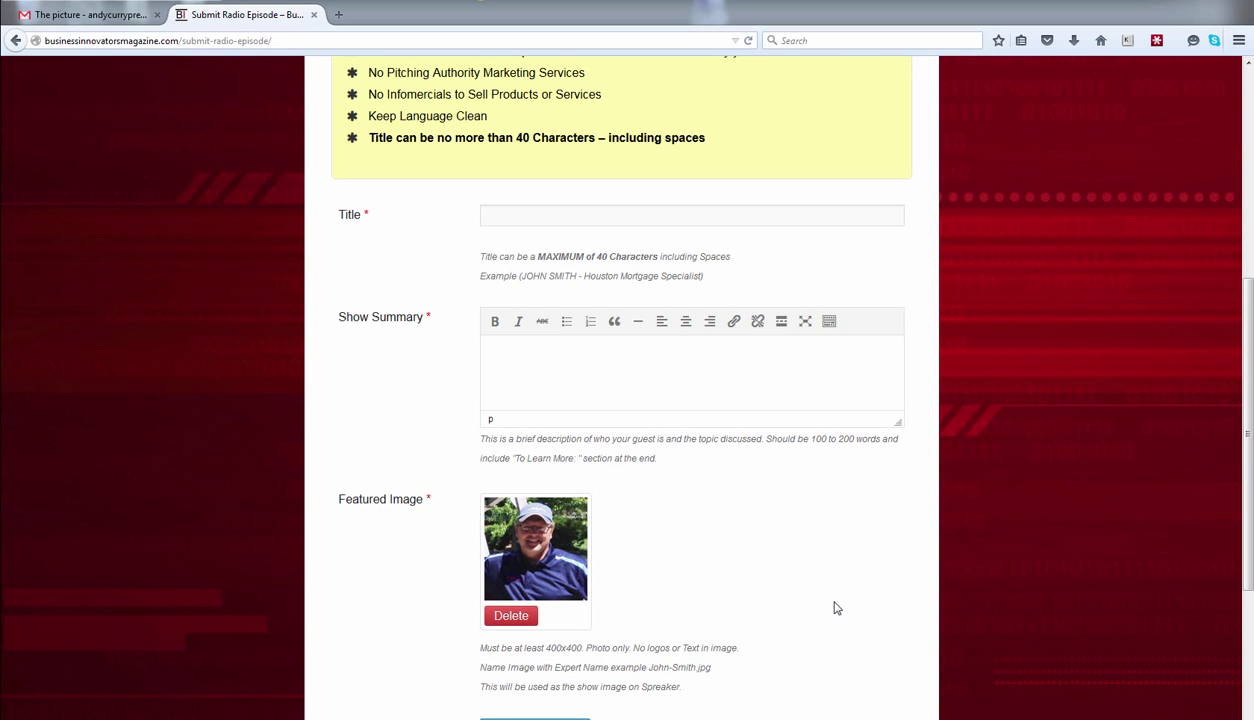
# Step: Review the radio episode form's title, show summary, MP3 upload and submit or save-draft options
pyautogui.scroll(-2, 777, 493)
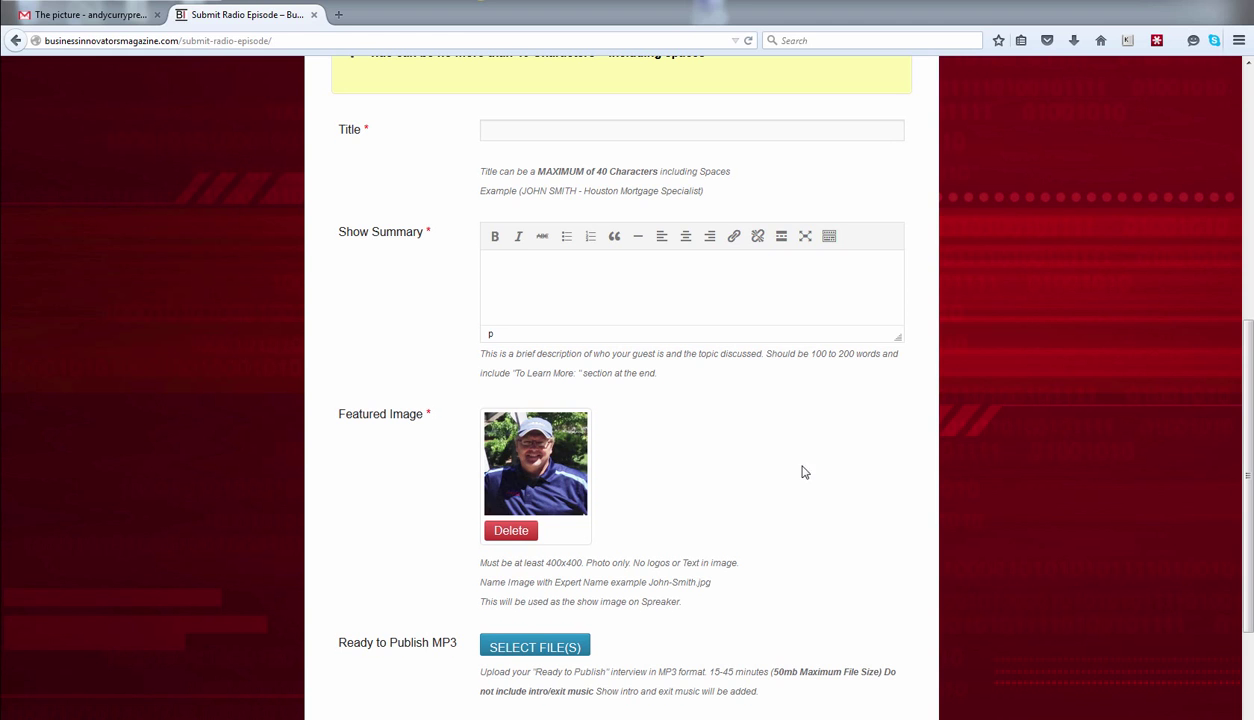
pyautogui.scroll(-4, 752, 432)
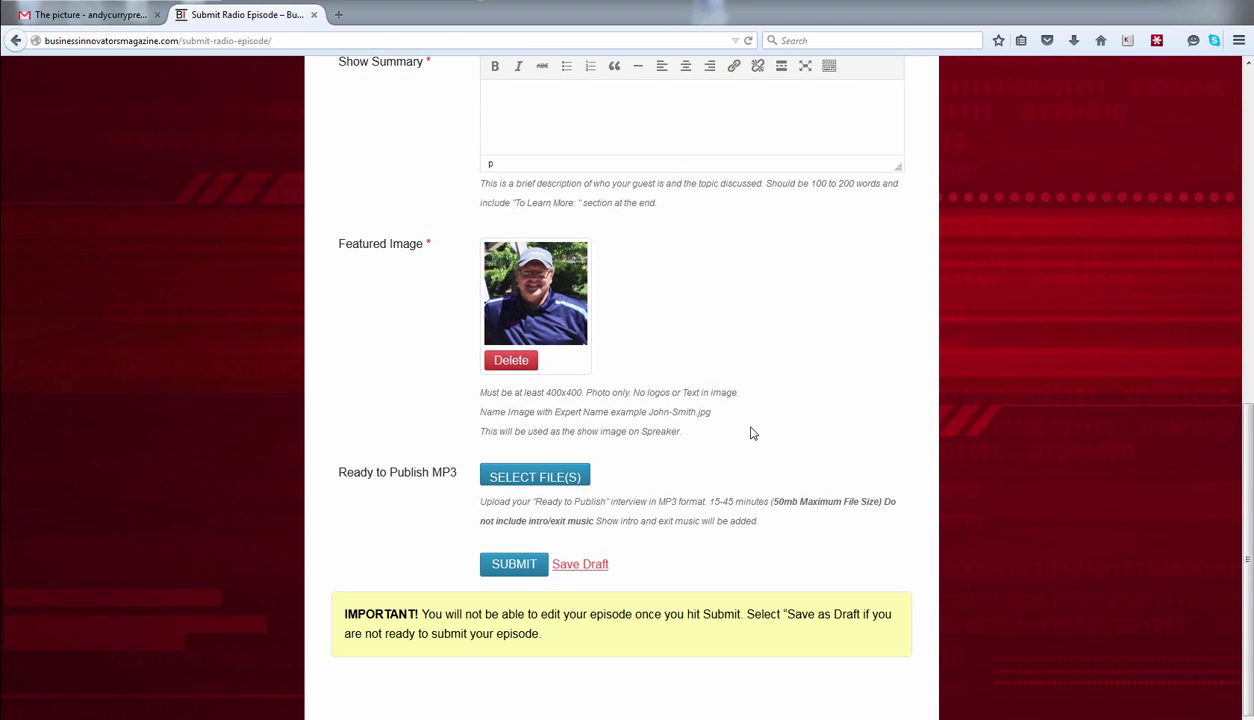
pyautogui.scroll(2, 752, 433)
pyautogui.scroll(2, 752, 432)
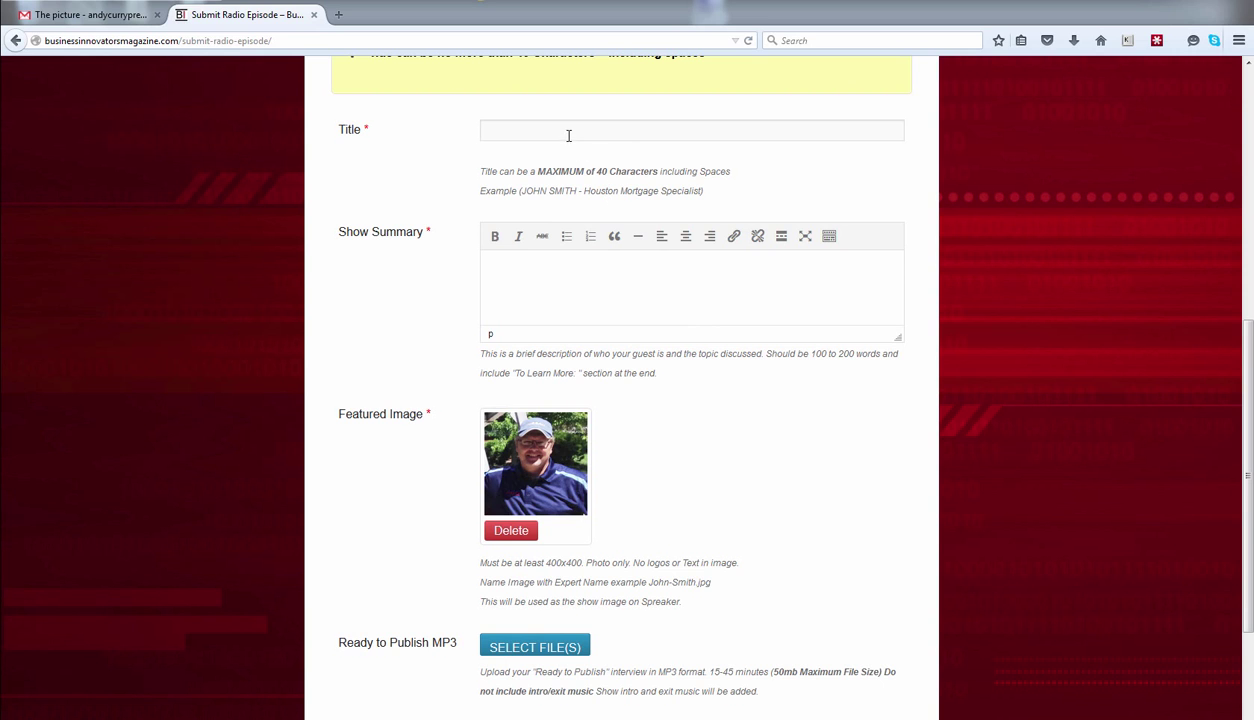
pyautogui.scroll(-2, 727, 465)
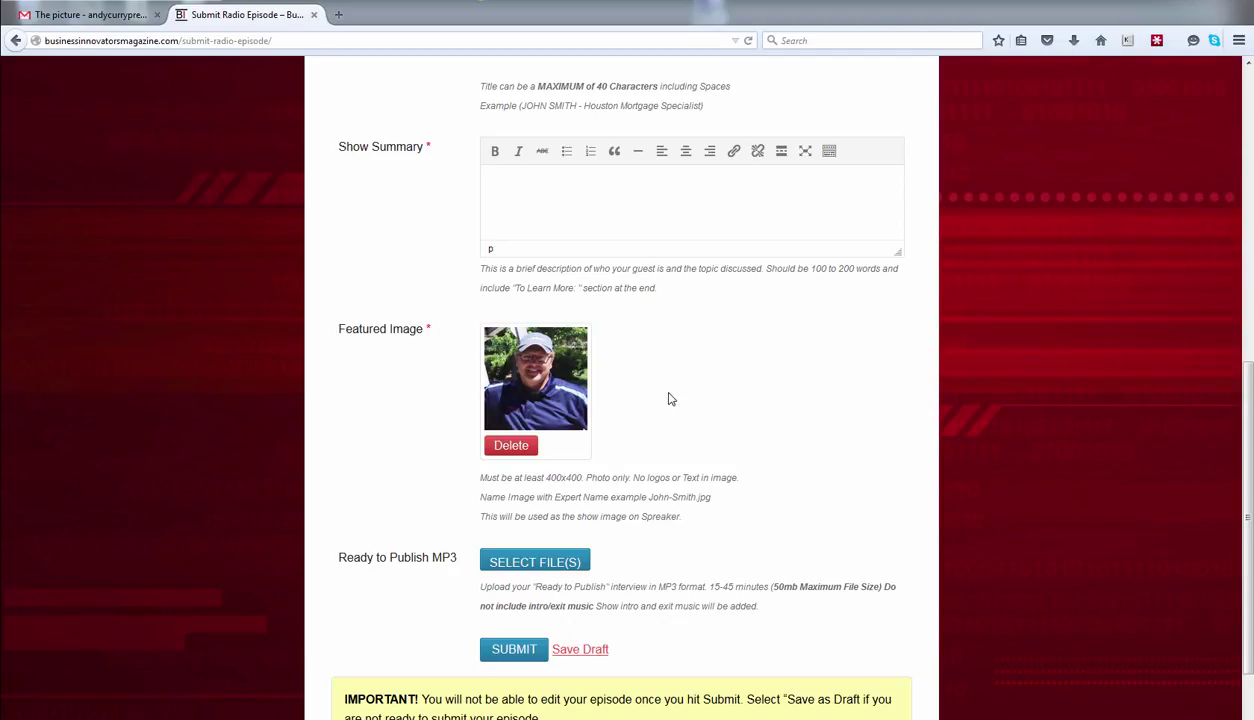
pyautogui.scroll(-2, 666, 580)
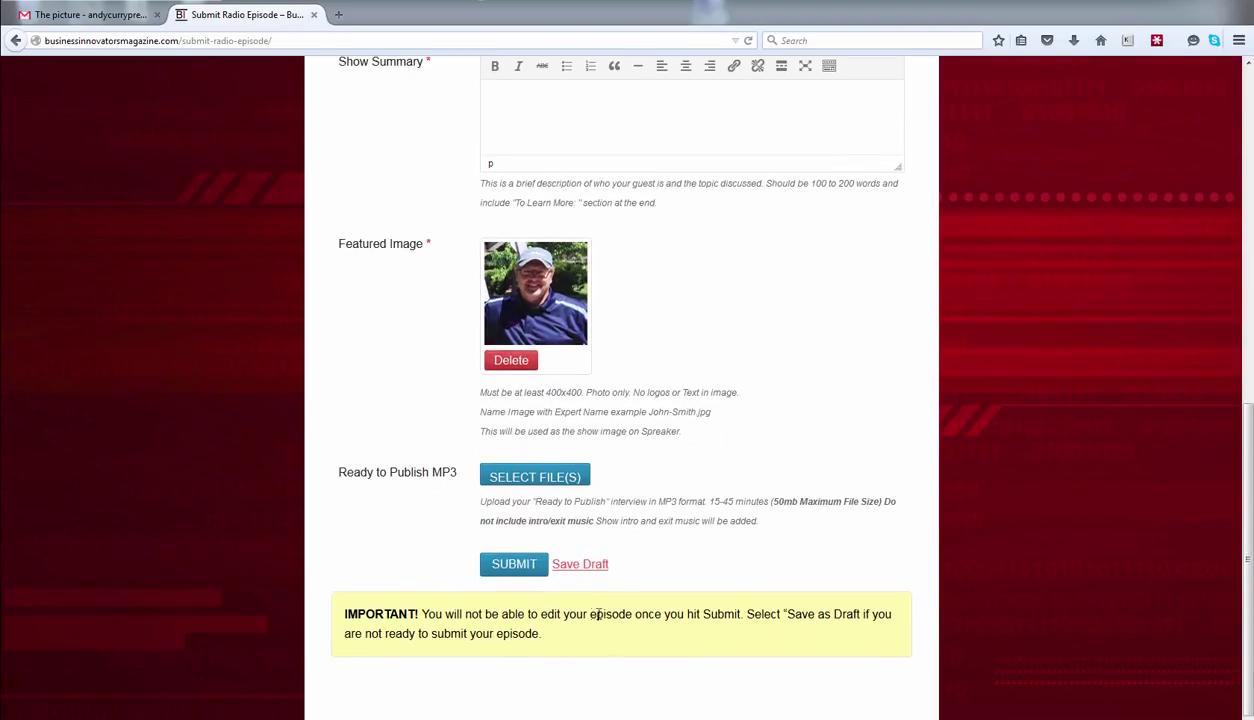
# Step: Highlight the important note about editing after submission and save the radio episode as a draft
pyautogui.moveTo(453, 614); pyautogui.dragTo(751, 641)
pyautogui.click(751, 641)
pyautogui.click(588, 565)
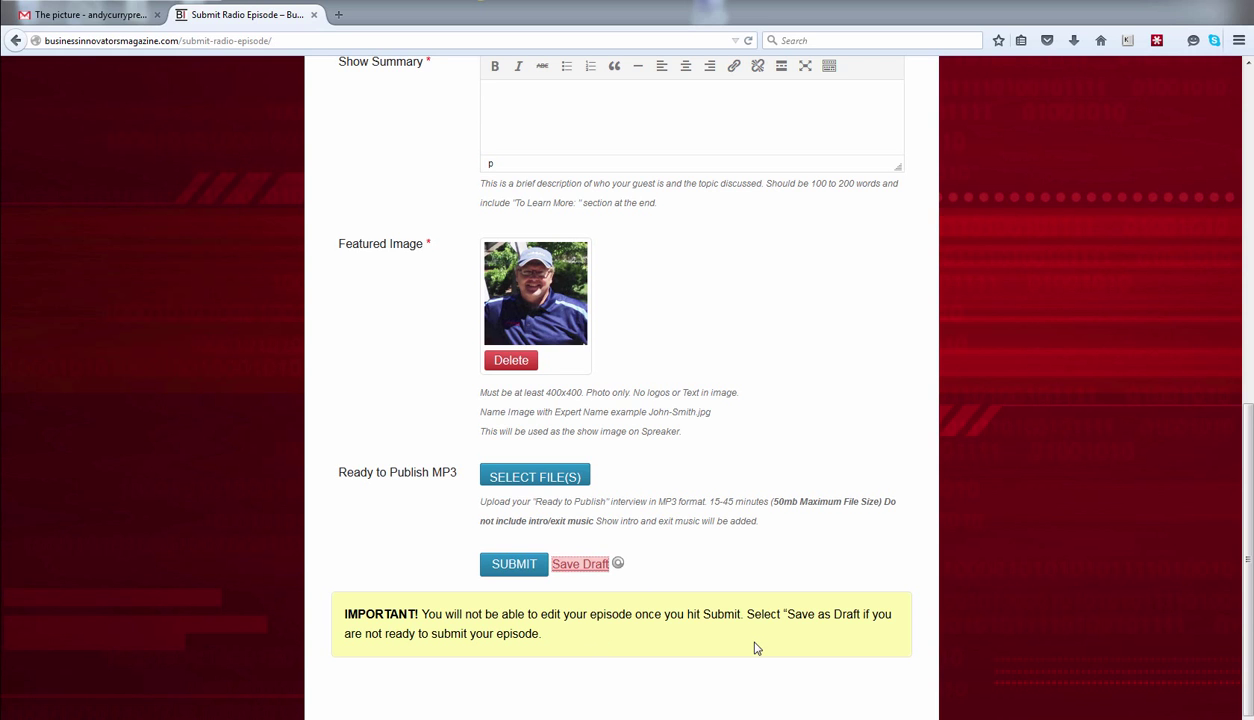
# Step: Return to the contributor dashboard and check the list of posts for the saved draft
pyautogui.scroll(10, 753, 450)
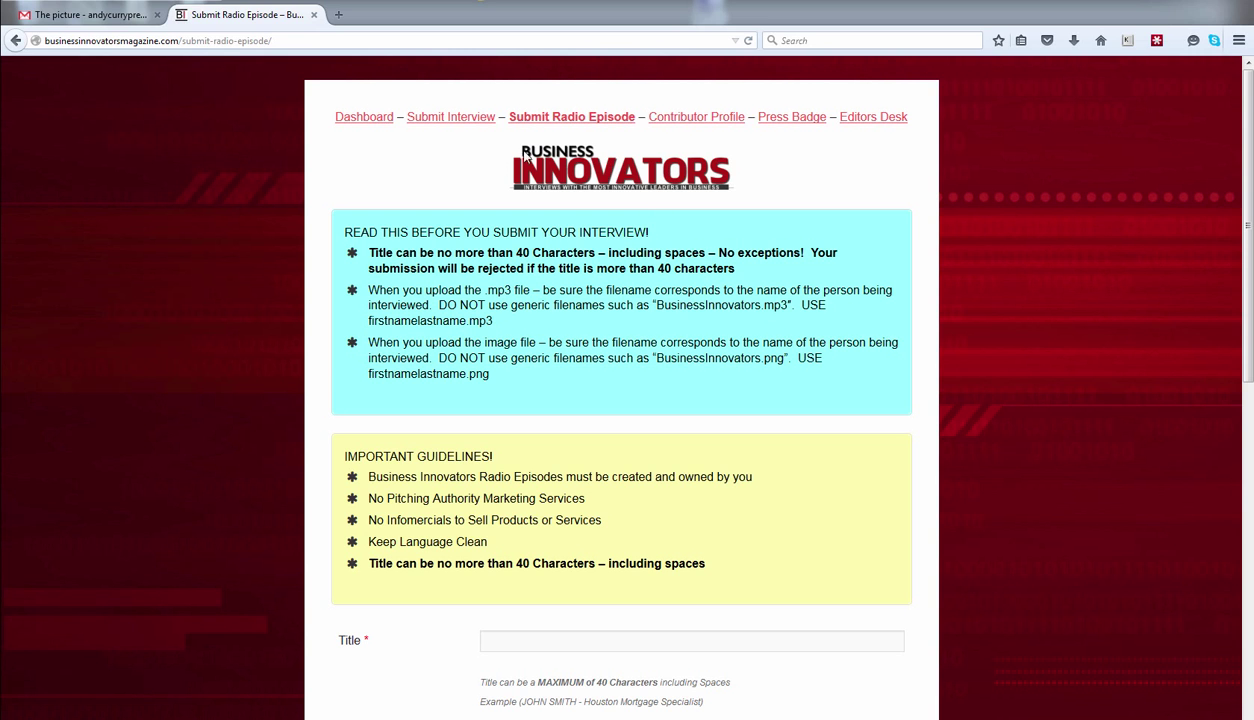
pyautogui.click(345, 119)
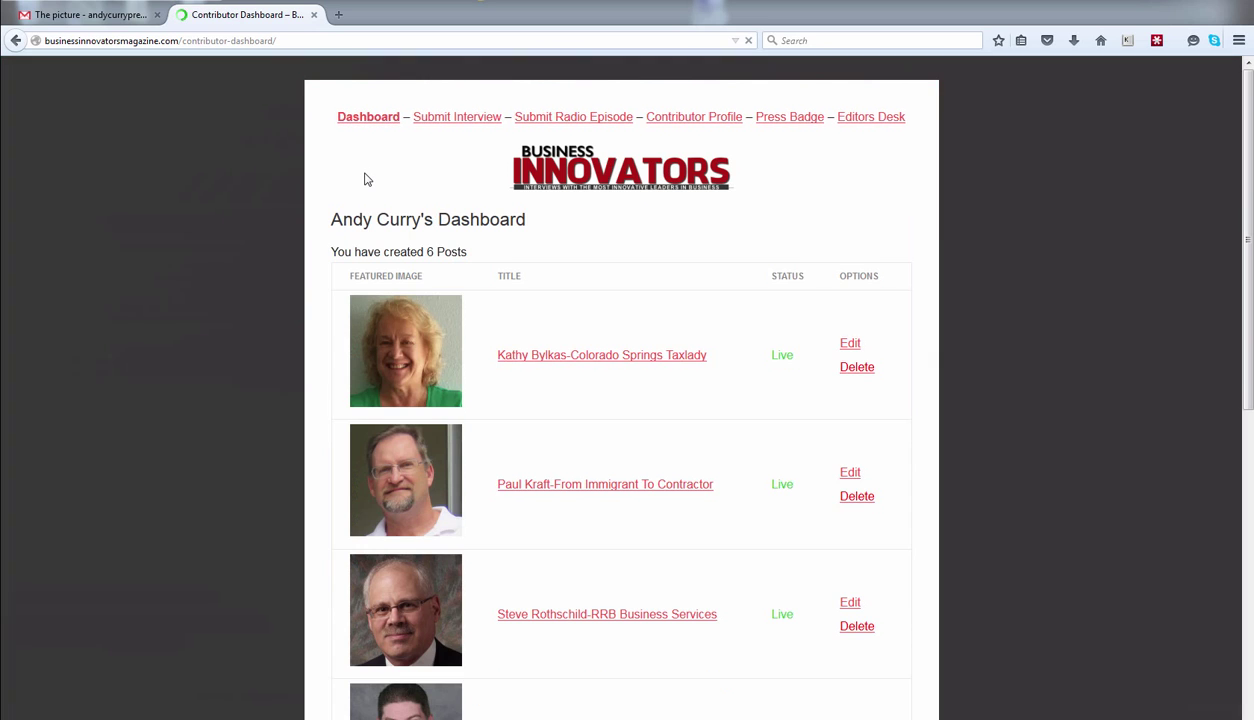
pyautogui.scroll(-5, 540, 199)
pyautogui.scroll(2, 521, 210)
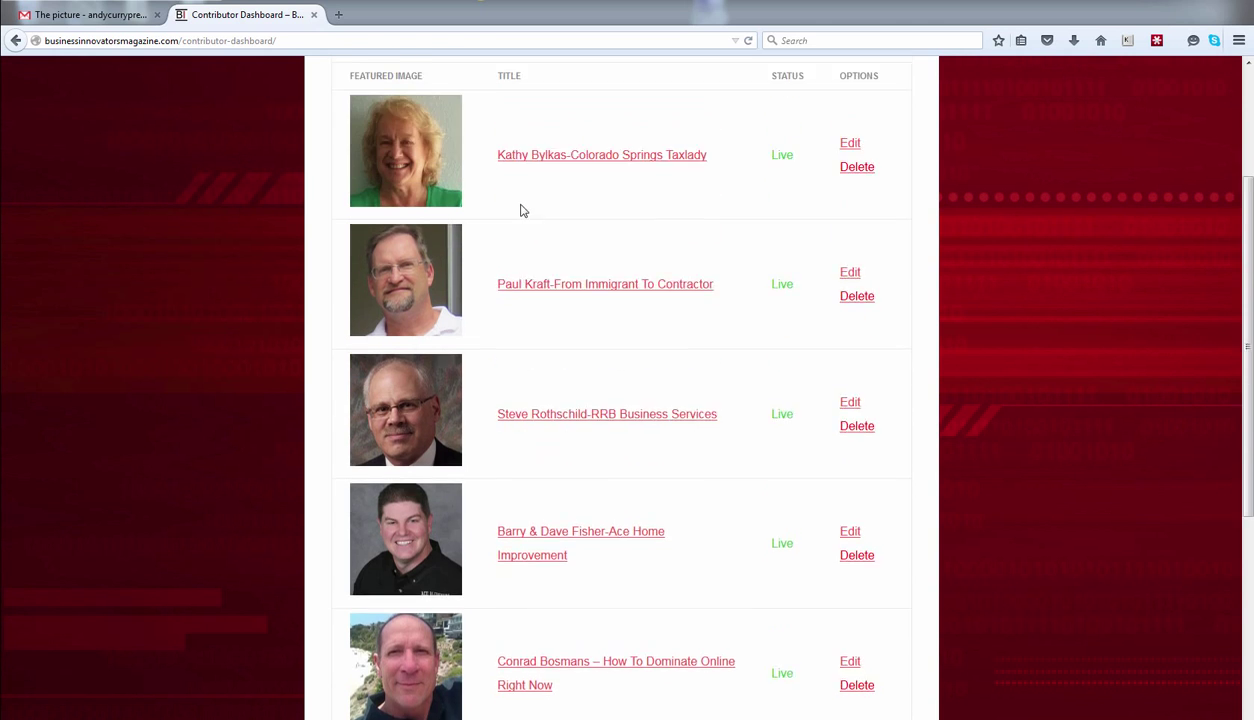
pyautogui.scroll(4, 521, 210)
# Step: Reopen the Submit Radio Episode form and review its guidelines, fields and upload options
pyautogui.click(592, 118)
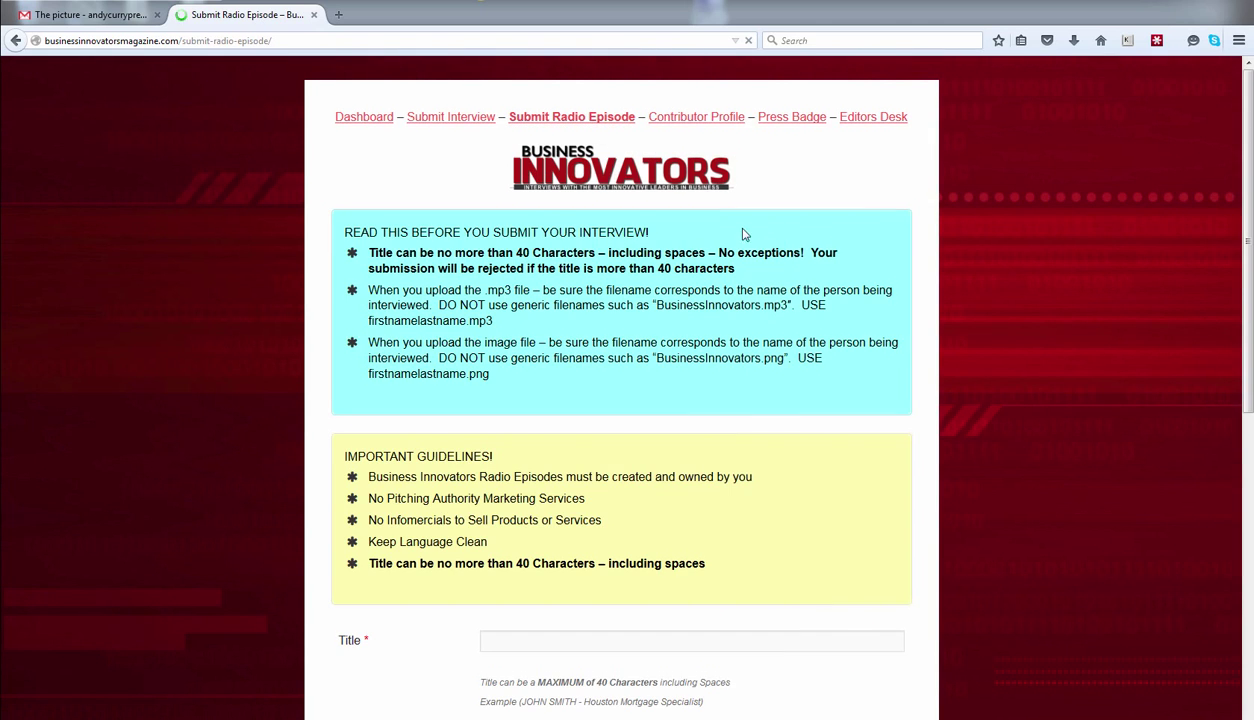
pyautogui.scroll(-6, 743, 234)
pyautogui.scroll(6, 739, 229)
pyautogui.scroll(-5, 483, 541)
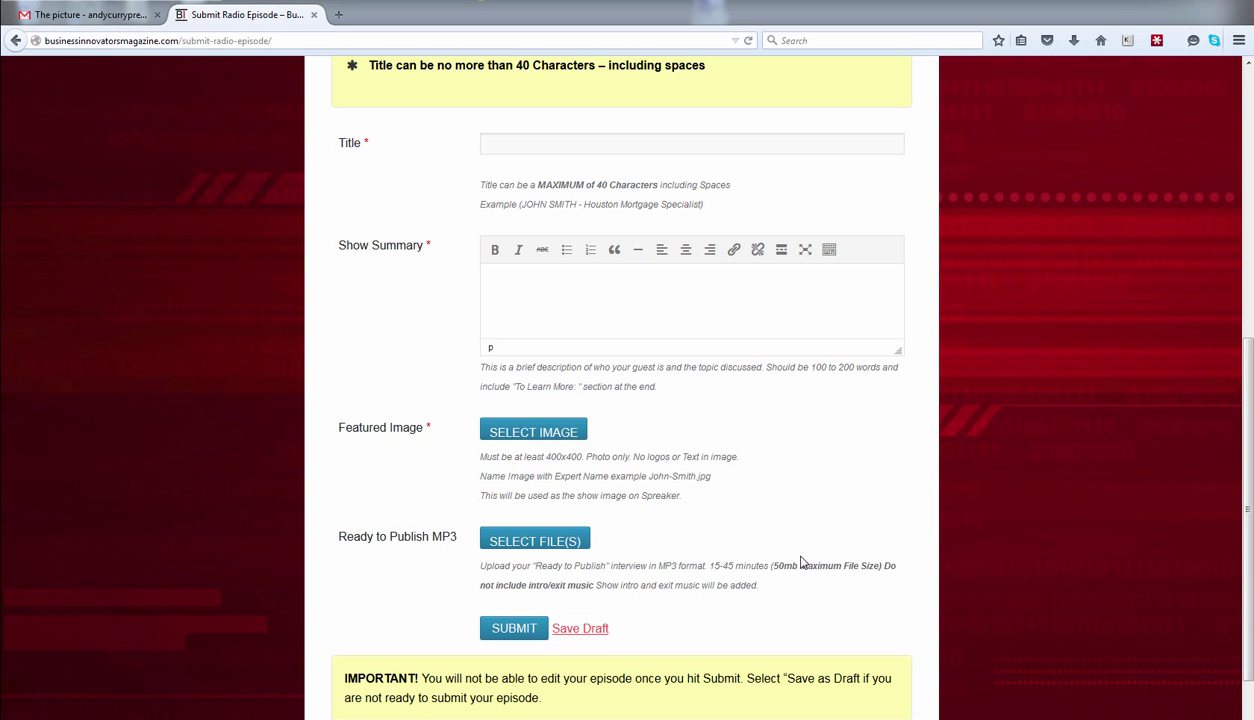
pyautogui.scroll(4, 665, 511)
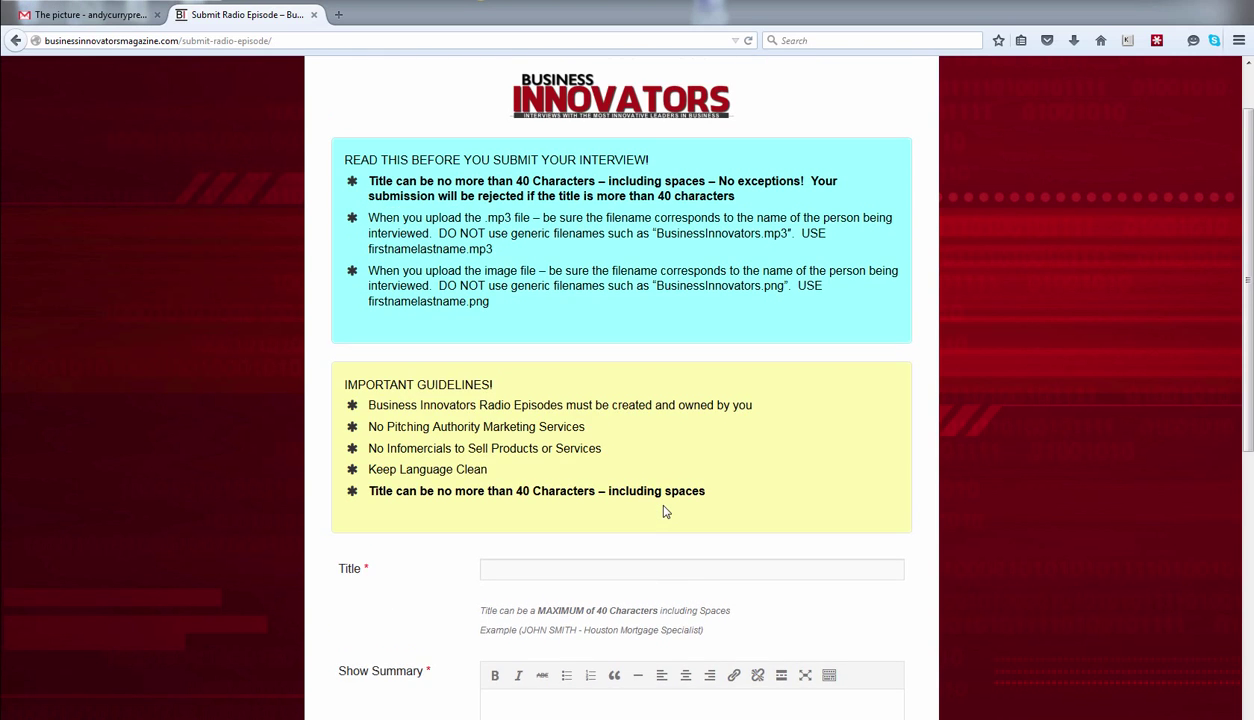
pyautogui.scroll(1, 670, 487)
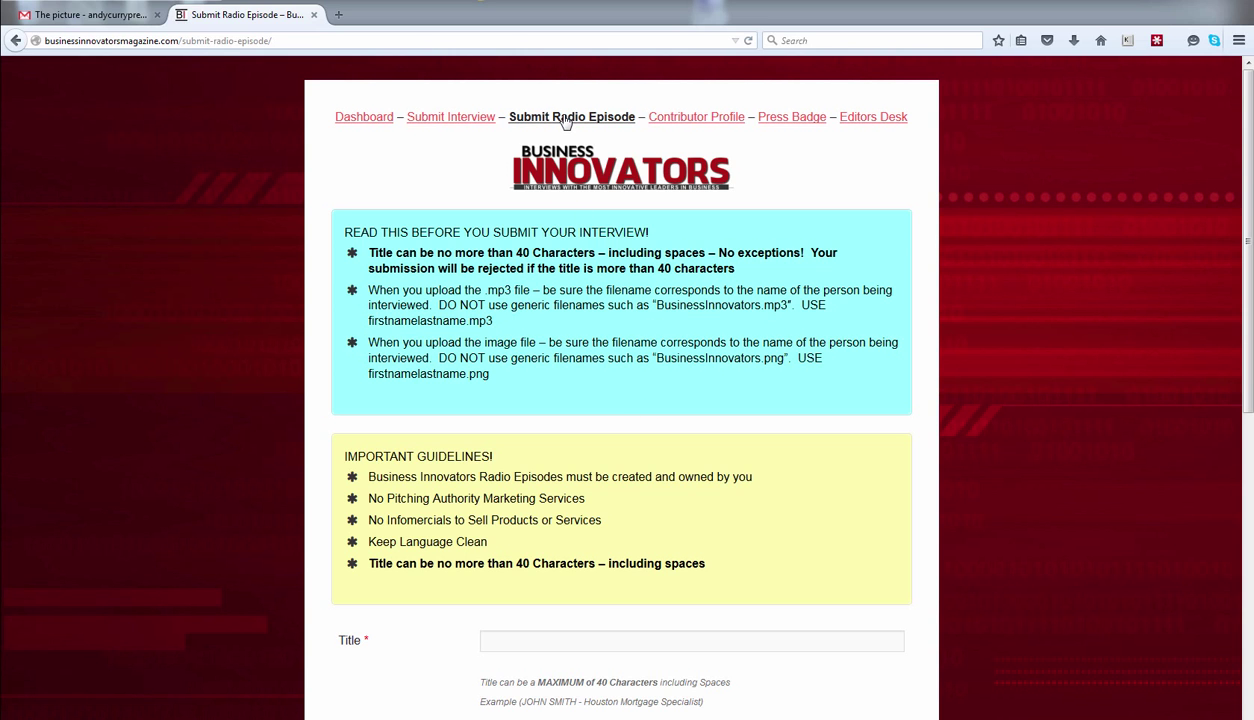
# Step: View the Contributor Profile page and go back to the contributor dashboard
pyautogui.click(700, 118)
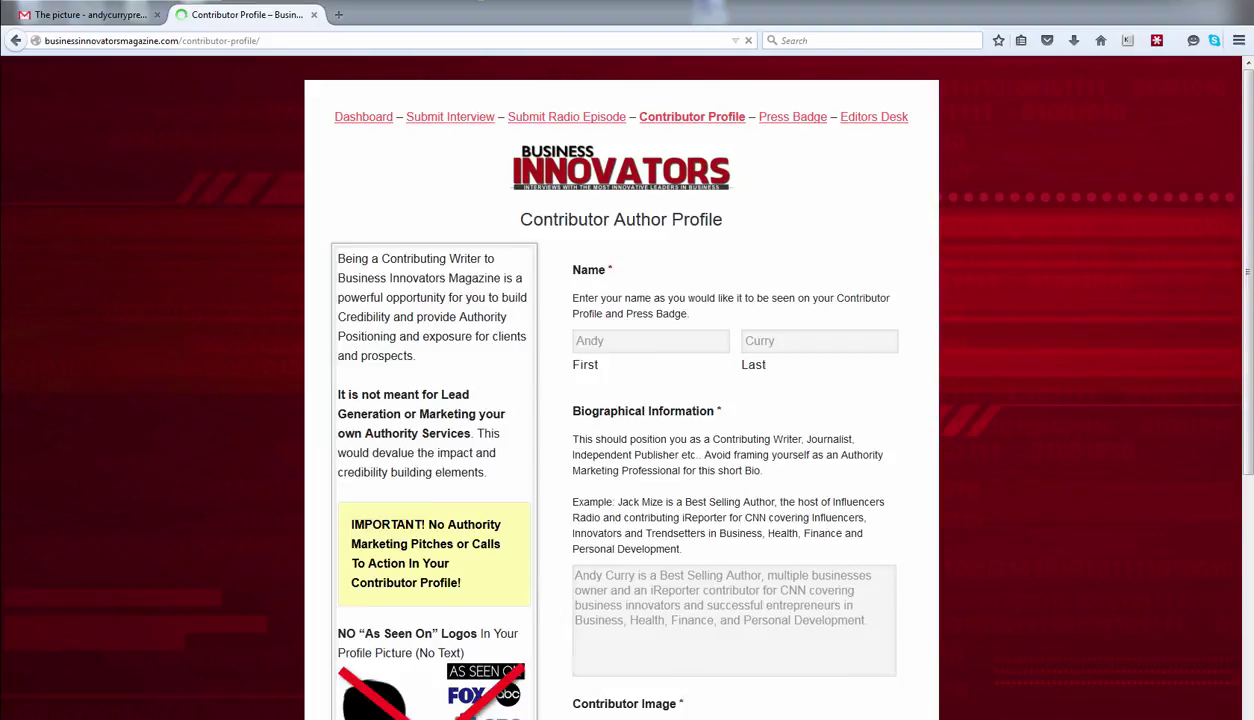
pyautogui.click(364, 117)
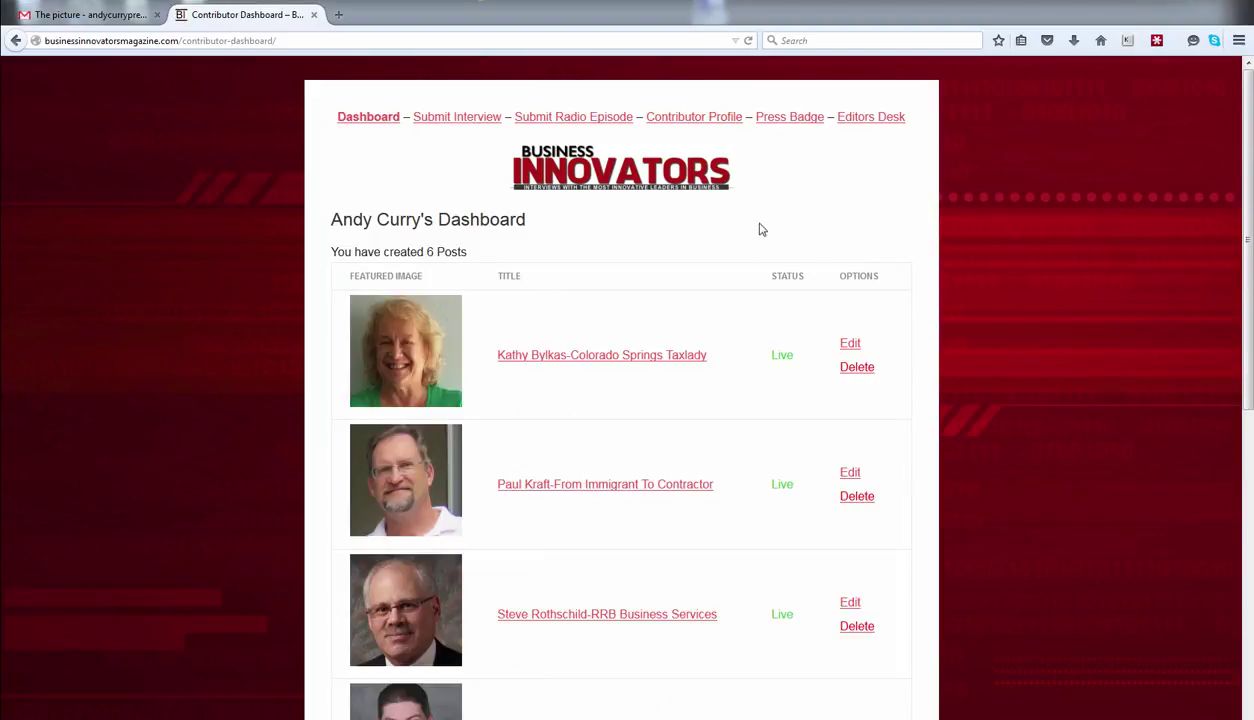
# Step: Bring up the Submit Radio Episode form again and highlight the featured image requirement "Must be at least 400x400"
pyautogui.click(565, 118)
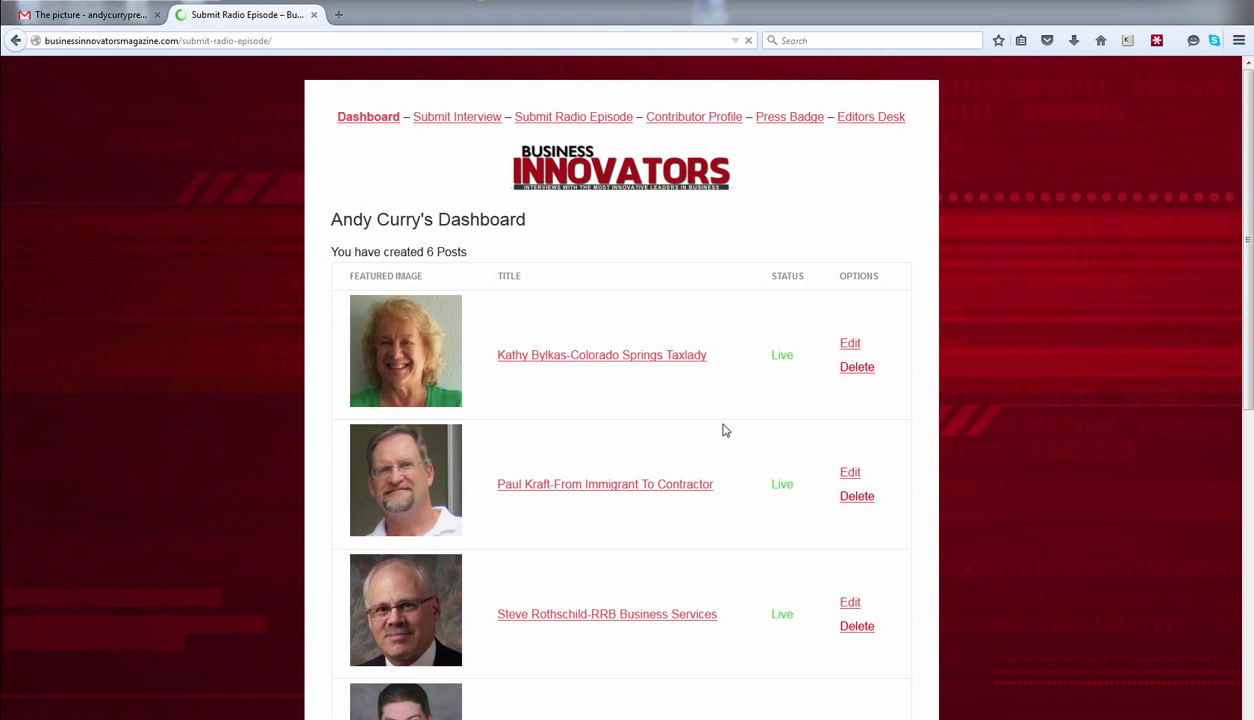
pyautogui.scroll(-5, 673, 415)
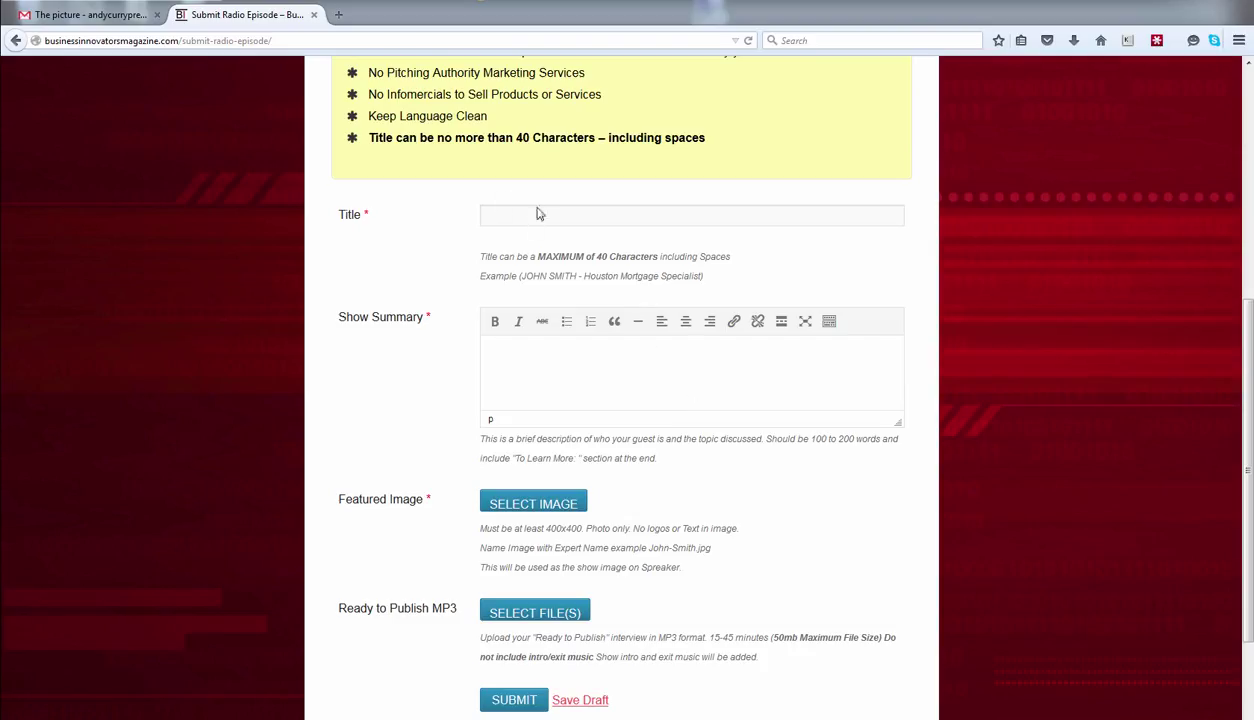
pyautogui.scroll(-1, 535, 566)
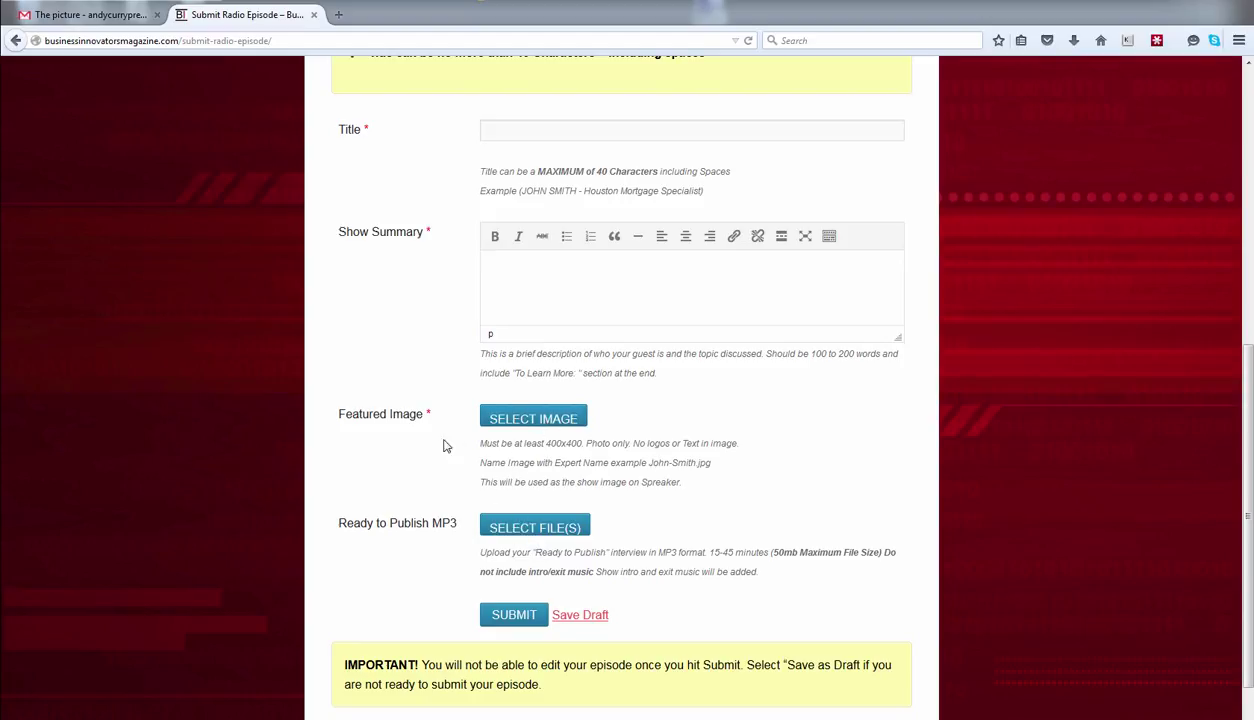
pyautogui.moveTo(477, 449)
pyautogui.mouseDown()
pyautogui.moveTo(544, 443)
pyautogui.moveTo(482, 443)
pyautogui.mouseUp()
pyautogui.click(549, 443)
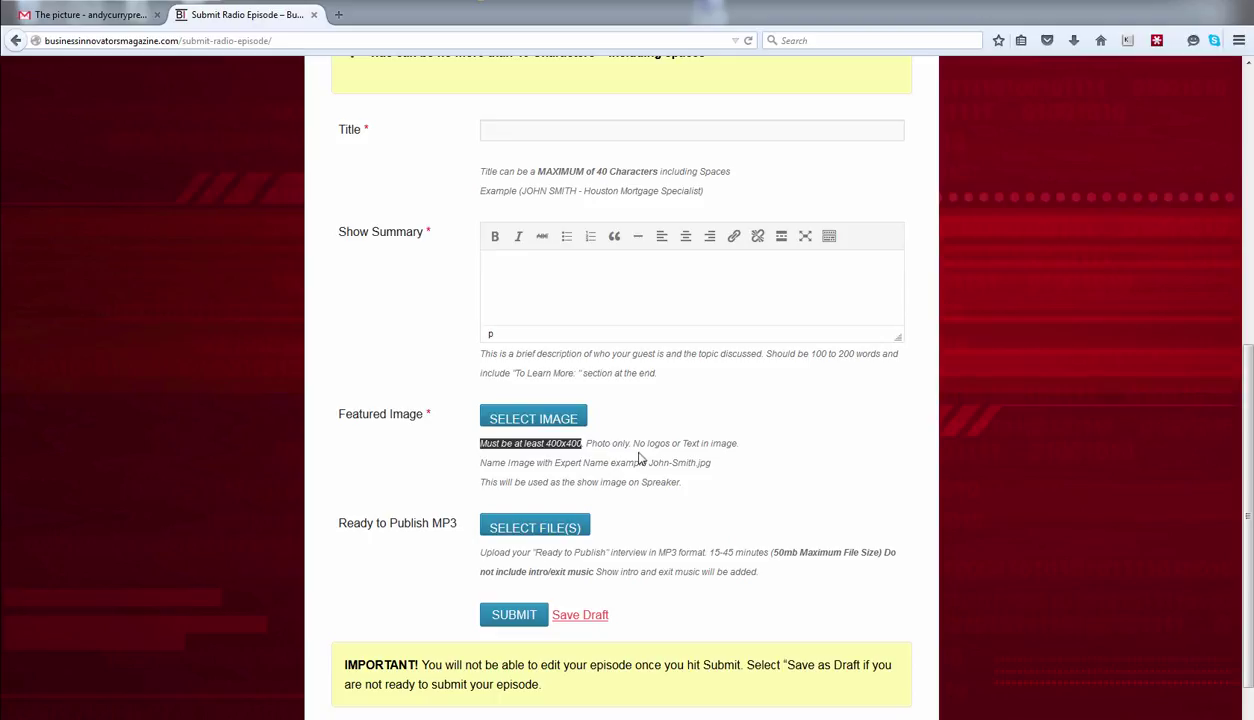